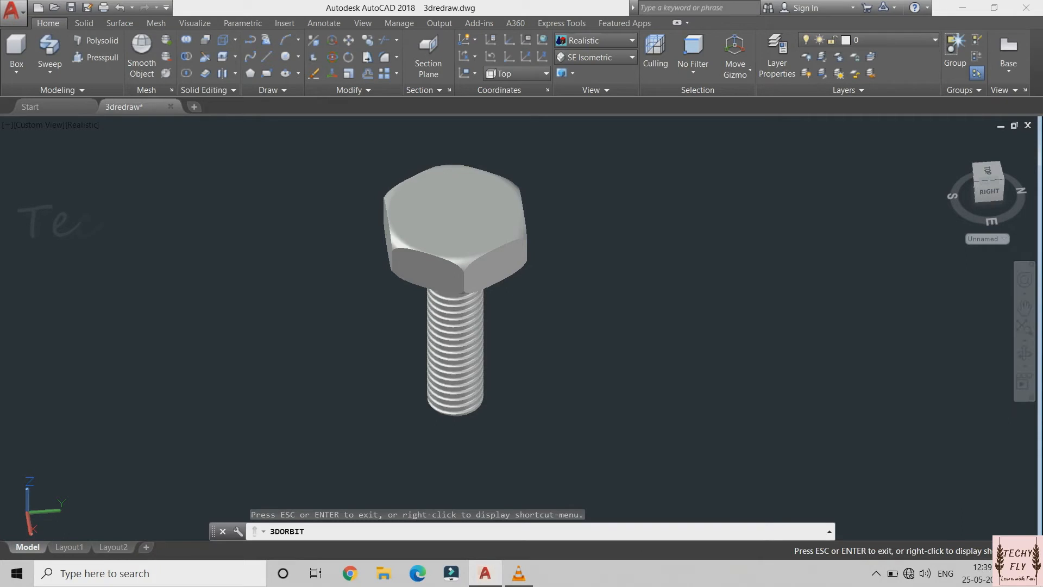
{"action": "left_click_drag", "start_coordinate": [550, 260], "coordinate": [574, 169]}
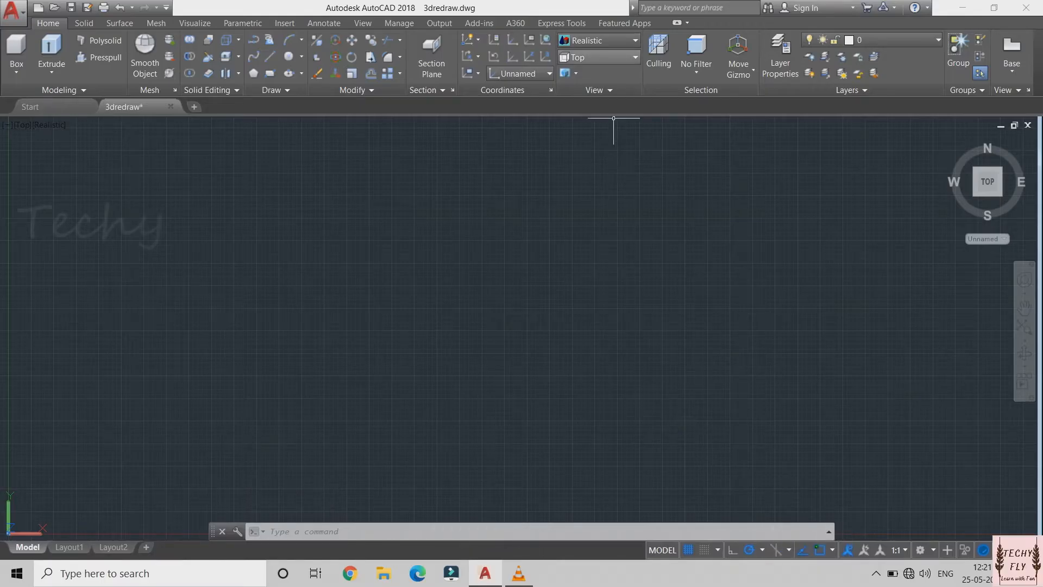
Switch the drawing to the SE Isometric view and set the coordinate system to Top
{"action": "left_click", "coordinate": [614, 57]}
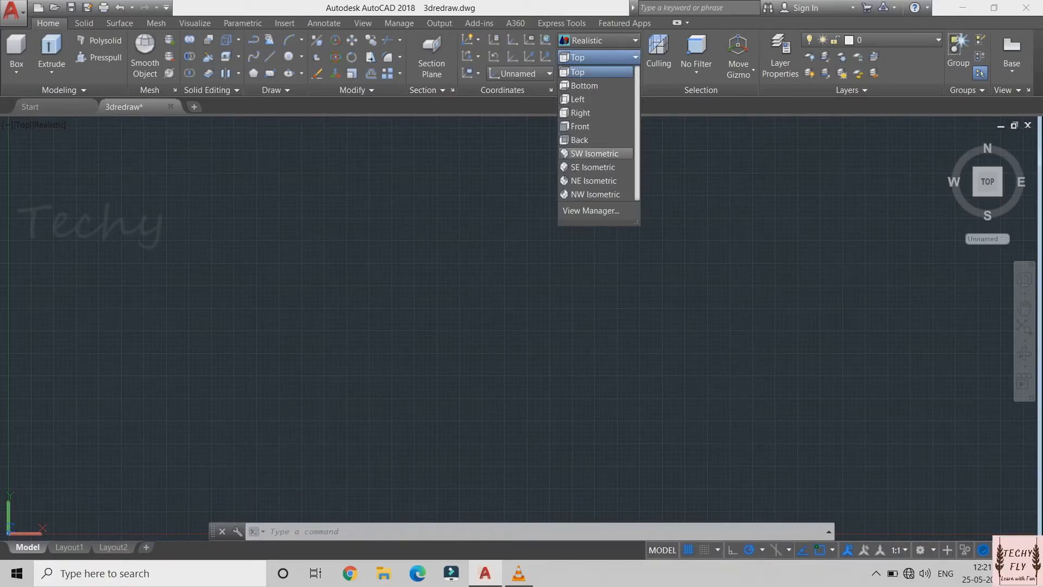
{"action": "left_click", "coordinate": [592, 167]}
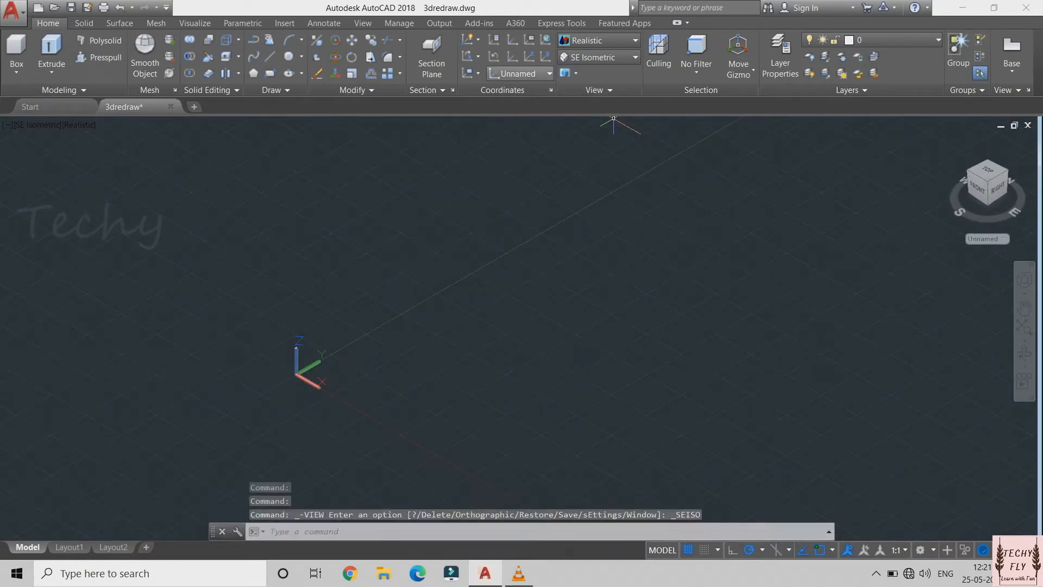
{"action": "left_click", "coordinate": [548, 74]}
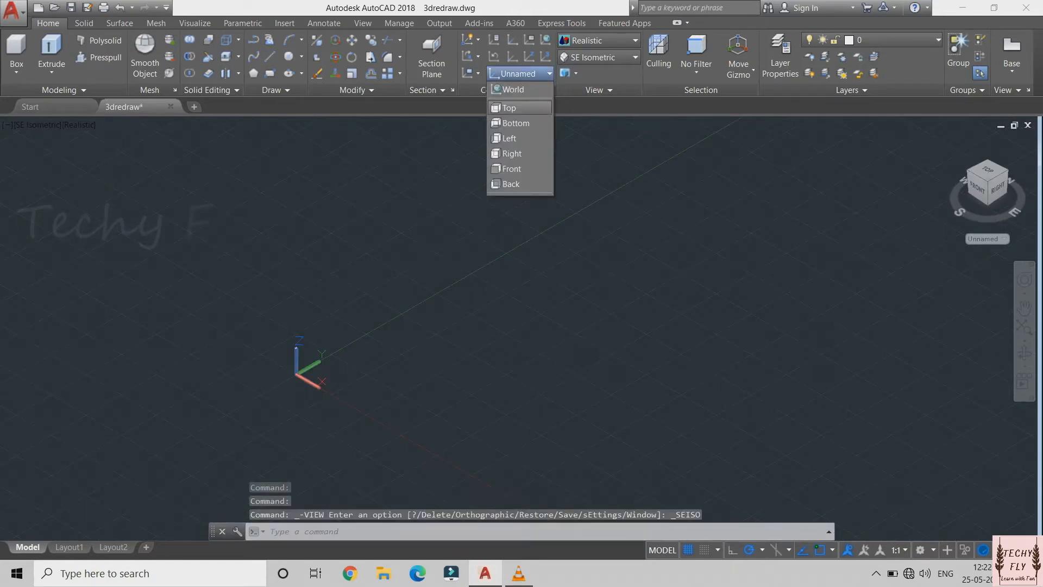
{"action": "left_click", "coordinate": [509, 108]}
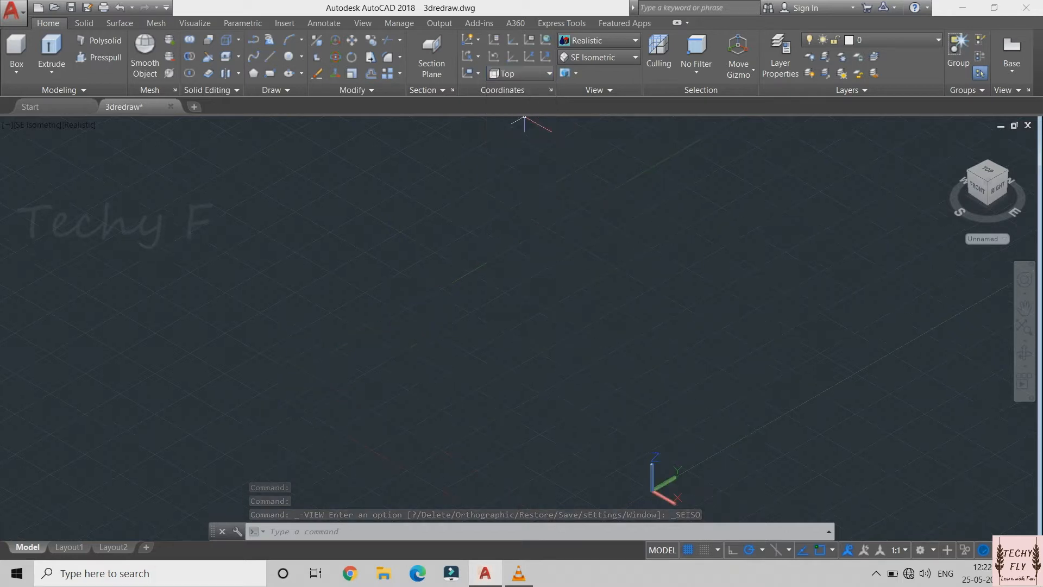
Draw a circle with a radius of 5 mm in the empty drawing area
{"action": "key", "text": "ctrl+z"}
{"action": "key", "text": "Return"}
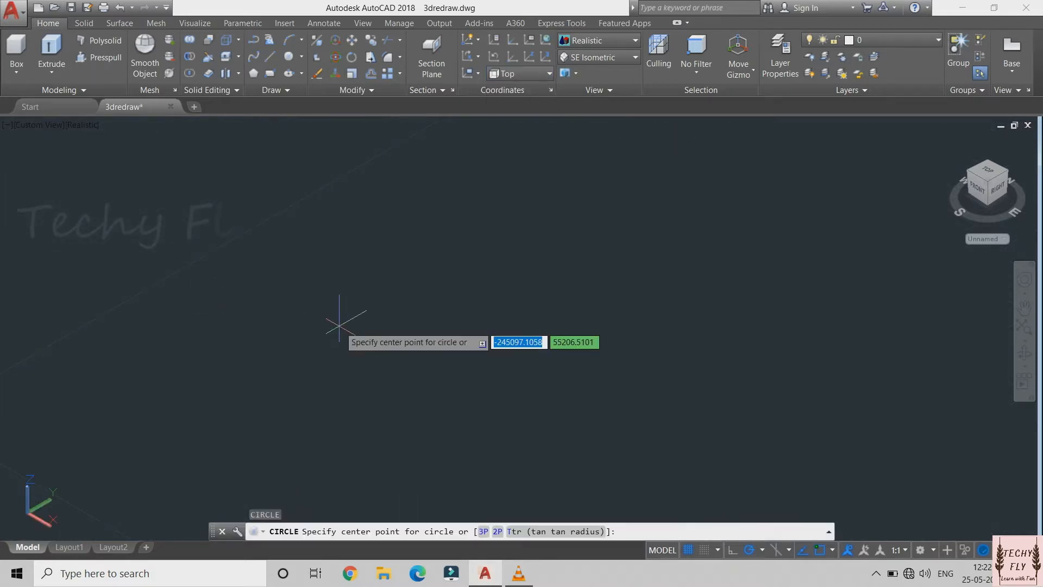
{"action": "left_click", "coordinate": [297, 198]}
{"action": "type", "text": "5"}
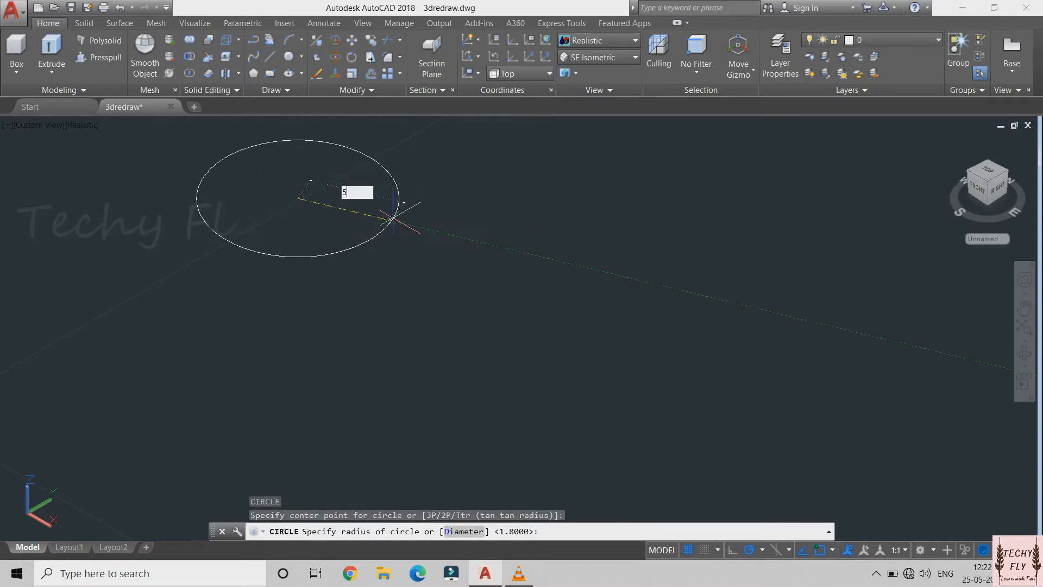
{"action": "key", "text": "Return"}
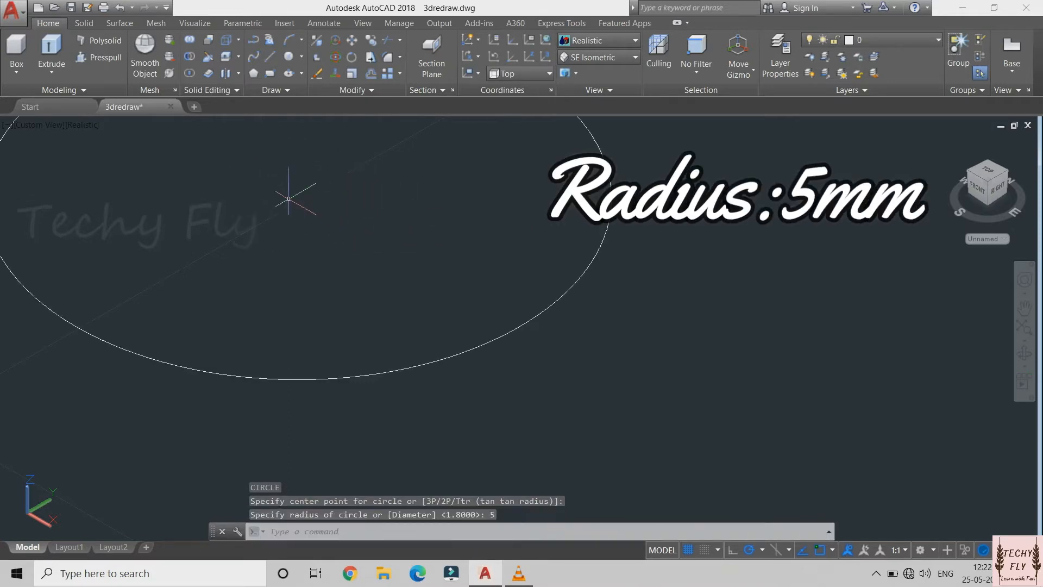
Draw a six-sided polygon centred on the circle, inscribed in circle, with a radius of 5 mm
{"action": "scroll", "coordinate": [288, 198], "scroll_direction": "down", "scroll_amount": 4}
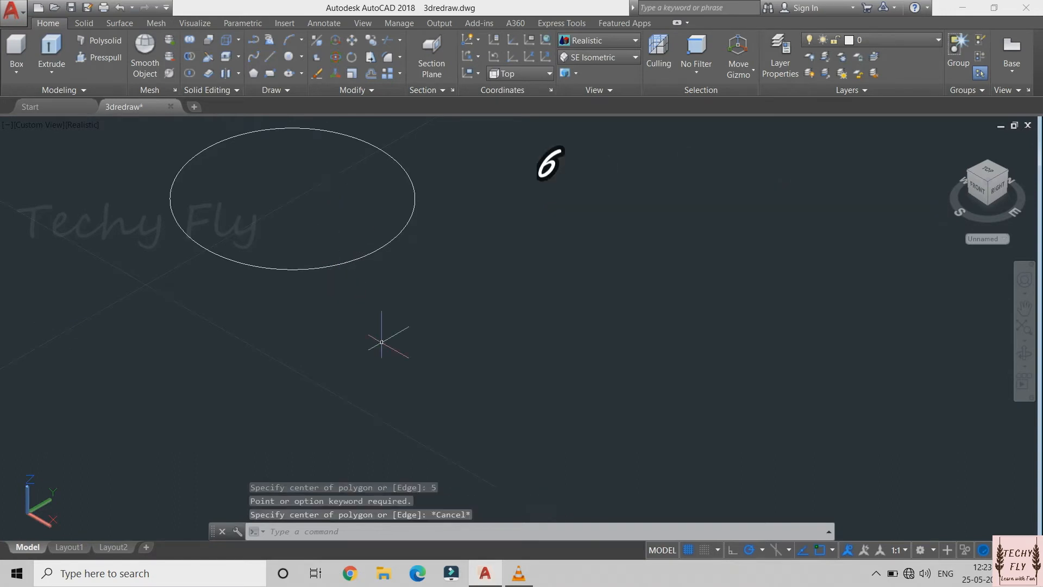
{"action": "type", "text": "pol"}
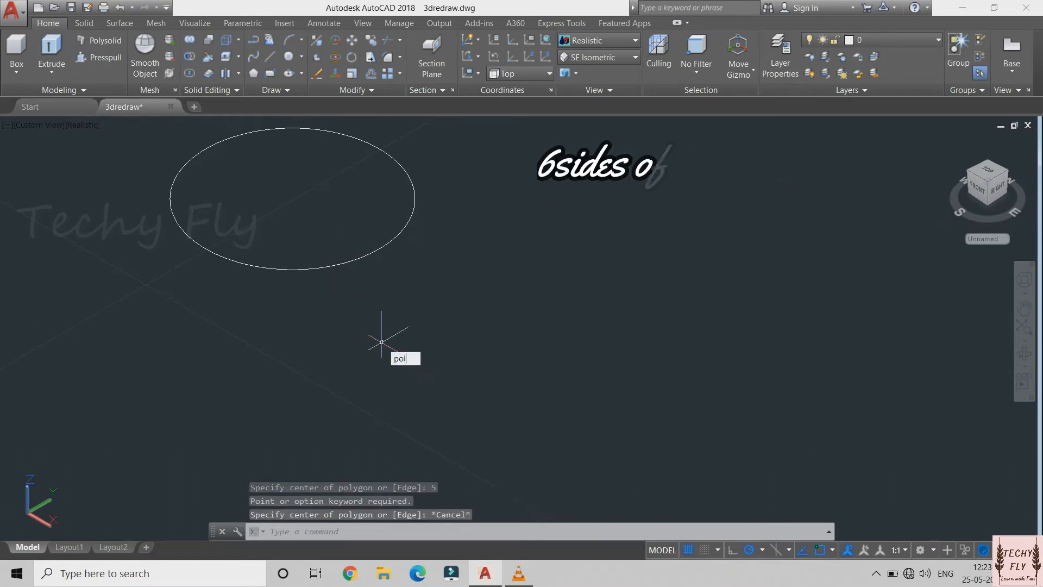
{"action": "key", "text": "Return"}
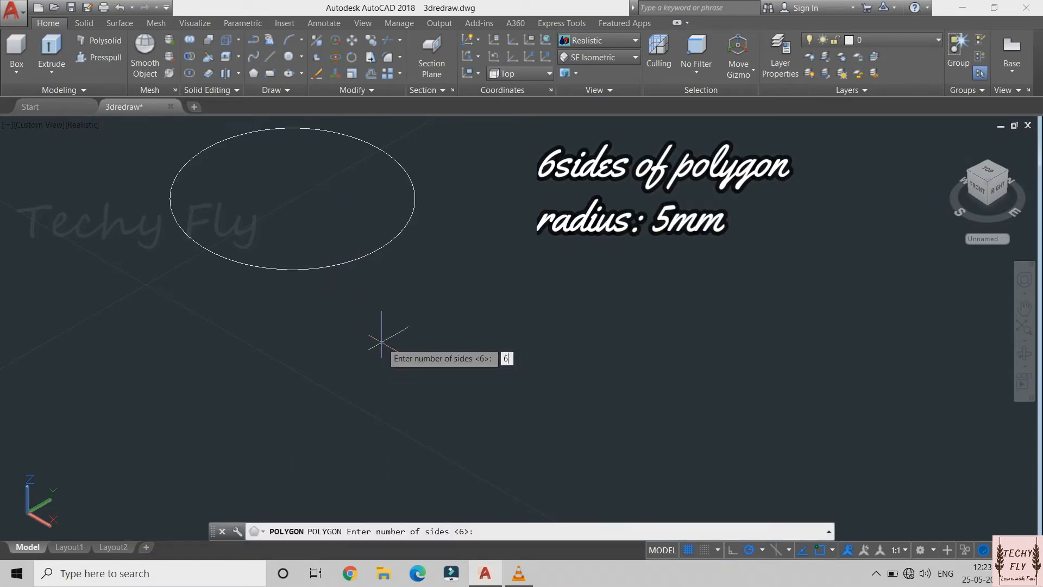
{"action": "key", "text": "Return"}
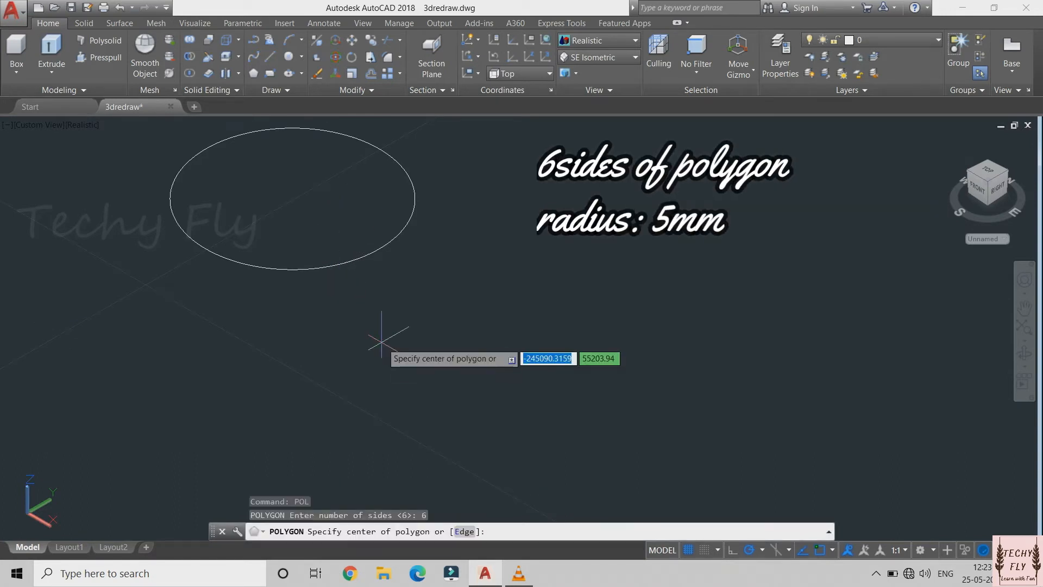
{"action": "left_click", "coordinate": [292, 198]}
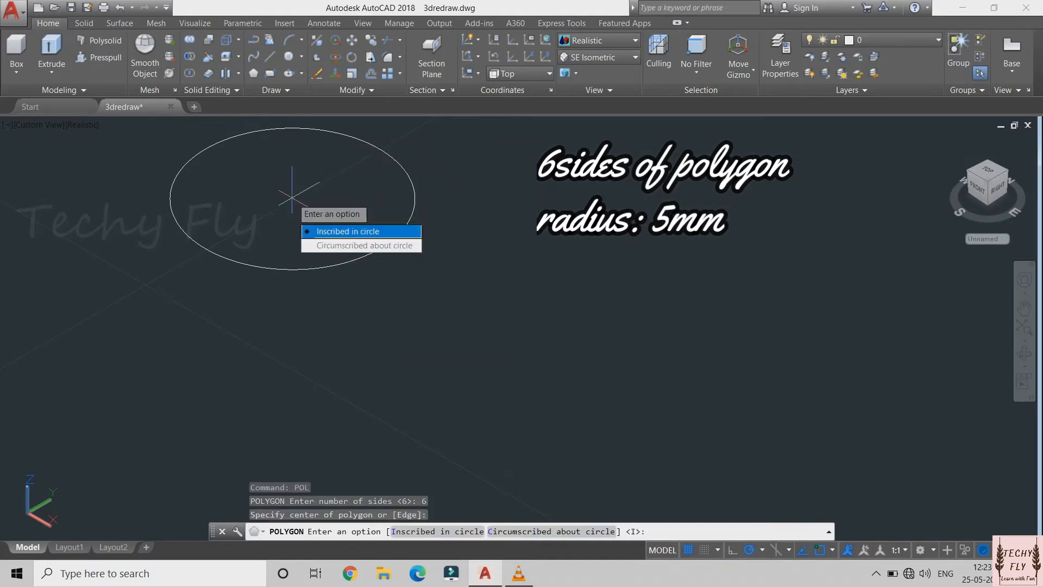
{"action": "left_click", "coordinate": [348, 231]}
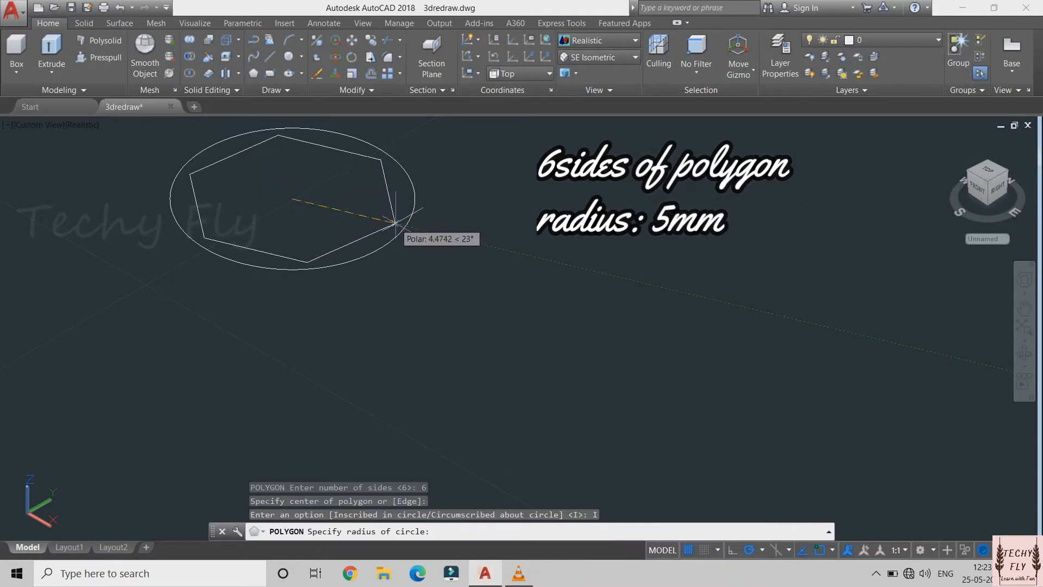
{"action": "type", "text": "5"}
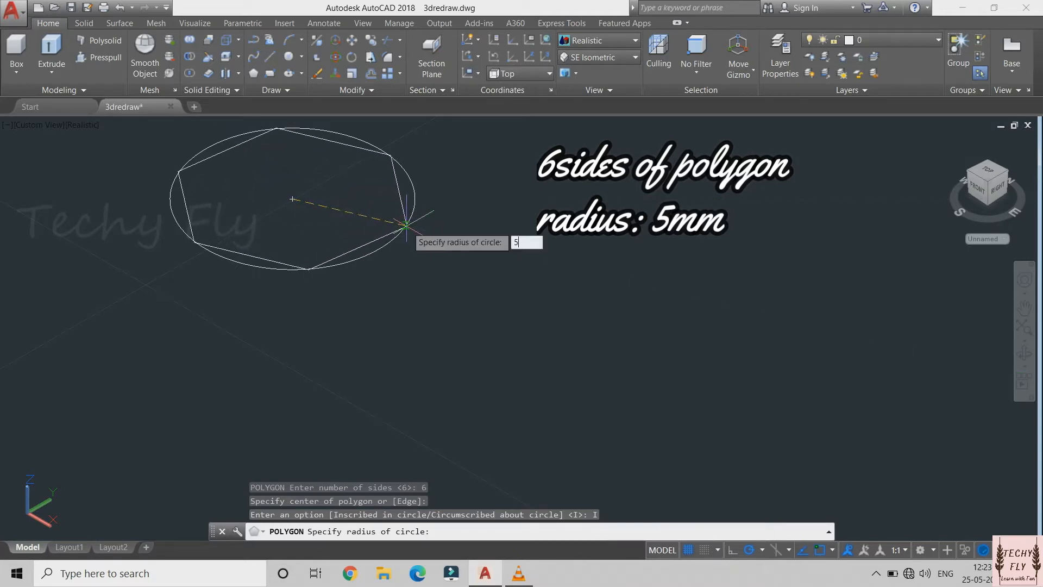
{"action": "key", "text": "Return"}
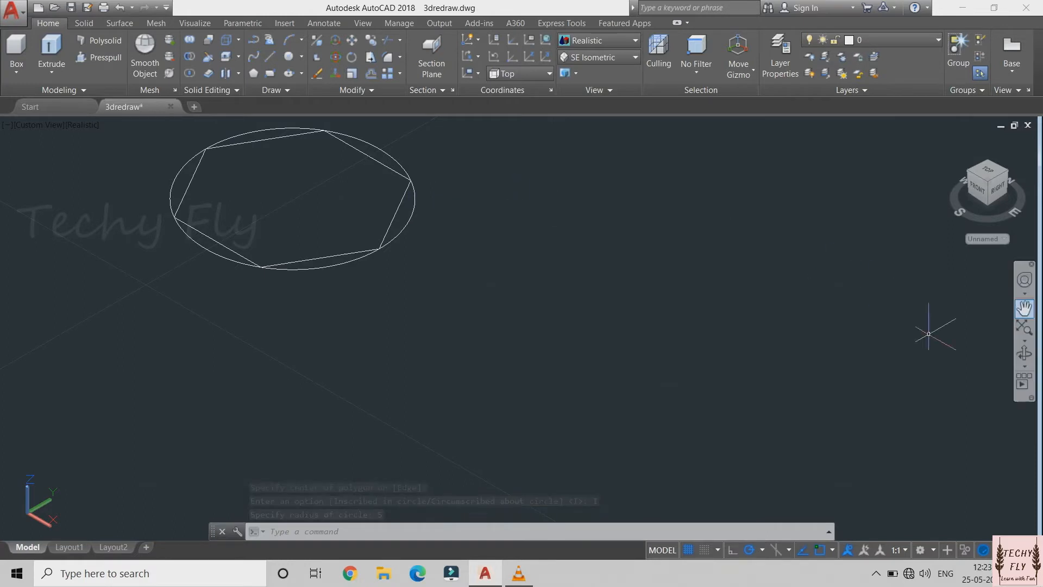
Extrude the hexagon 3 mm downward into a solid
{"action": "left_click", "coordinate": [1024, 308]}
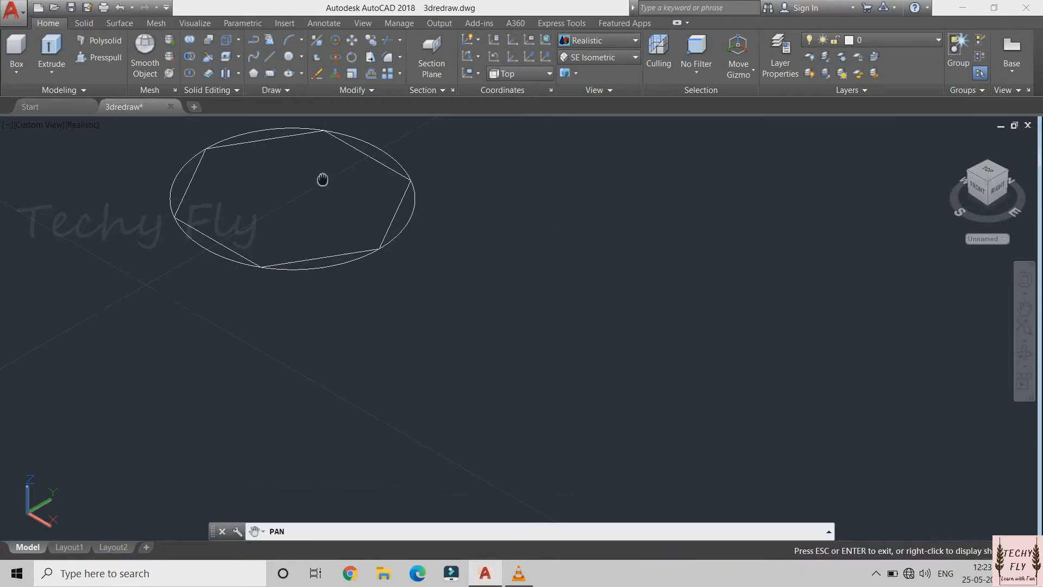
{"action": "left_click_drag", "start_coordinate": [323, 180], "coordinate": [330, 215]}
{"action": "key", "text": "Escape"}
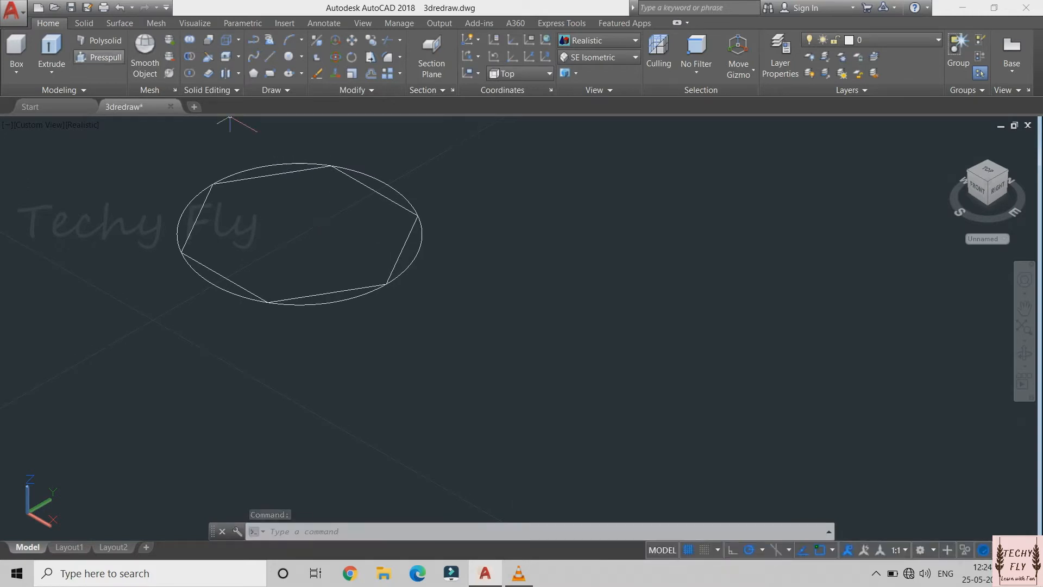
{"action": "left_click", "coordinate": [51, 48]}
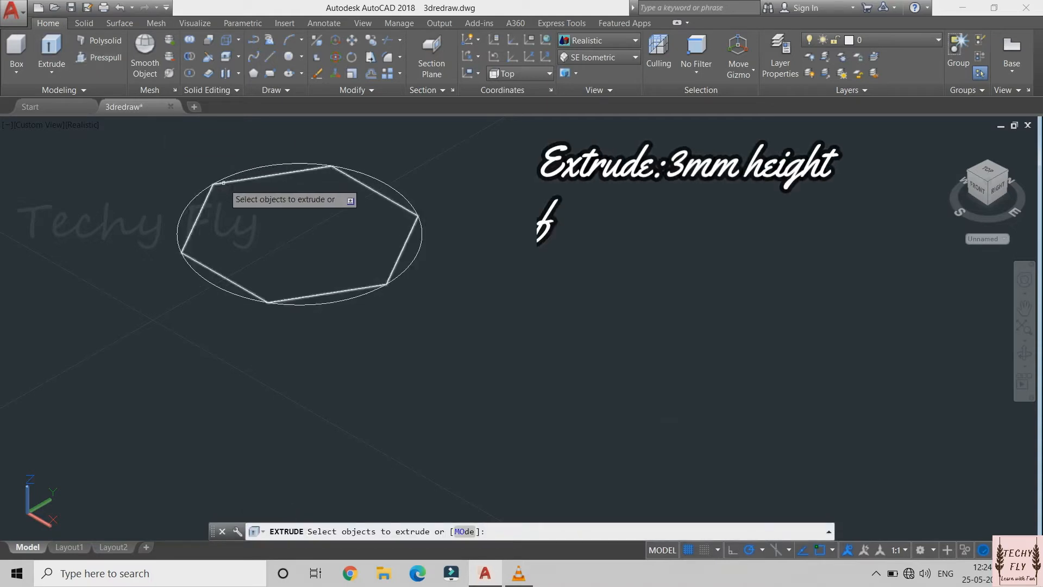
{"action": "left_click", "coordinate": [241, 180]}
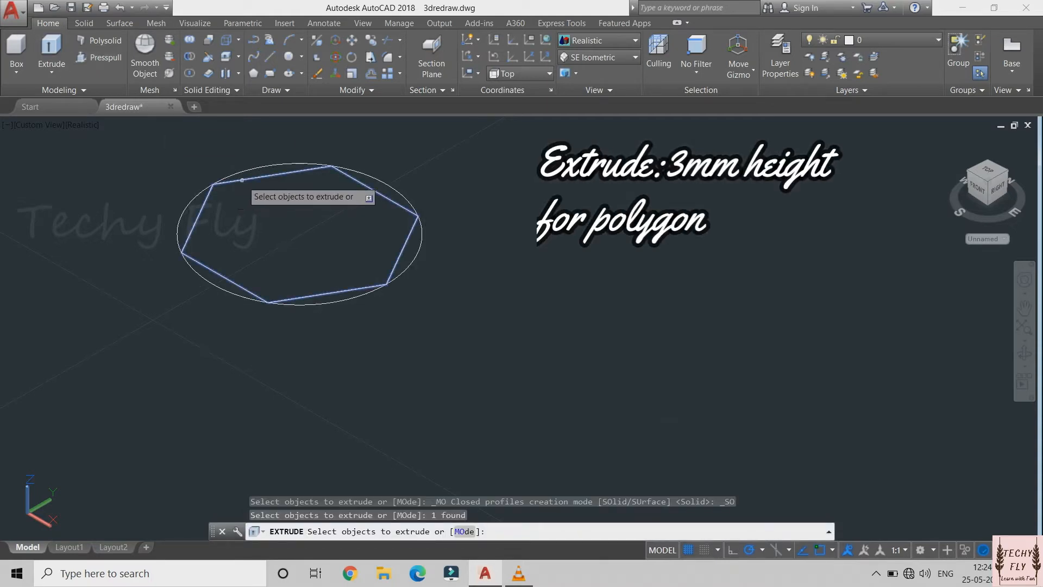
{"action": "key", "text": "Return"}
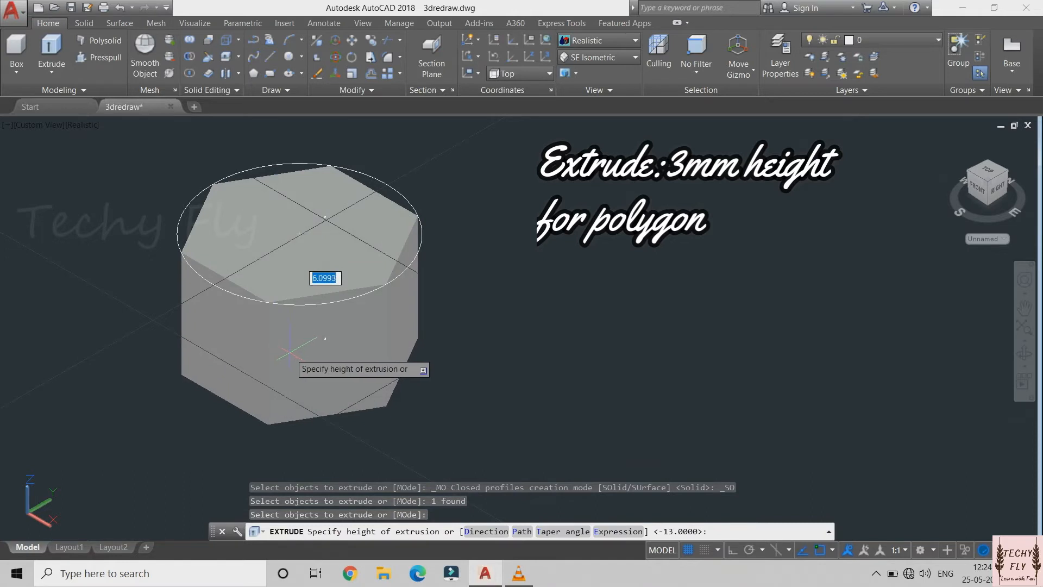
{"action": "key", "text": "Return"}
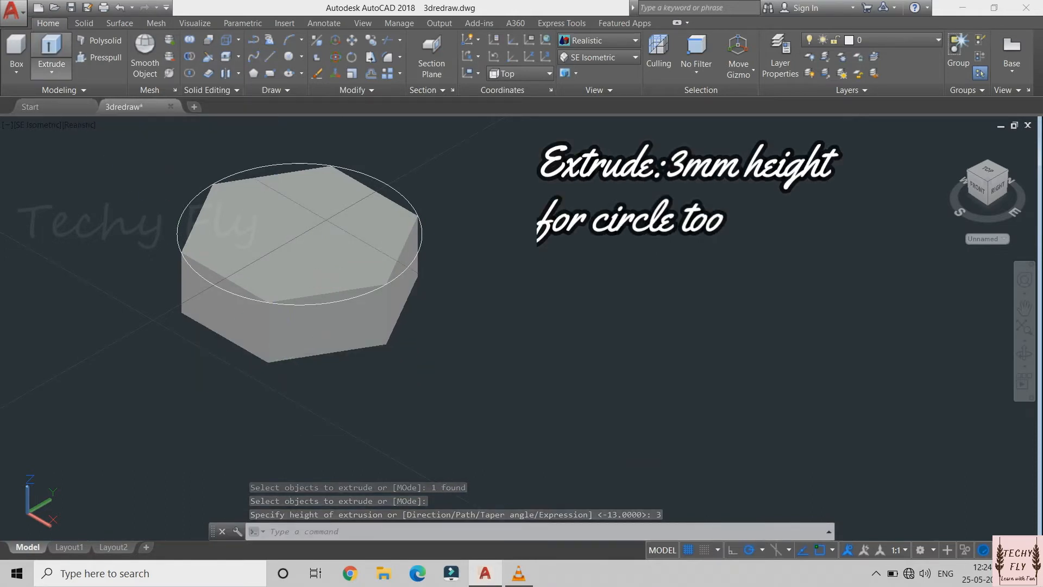
Extrude the circle around the hexagon 3 mm downward into a solid cylinder
{"action": "left_click", "coordinate": [51, 52]}
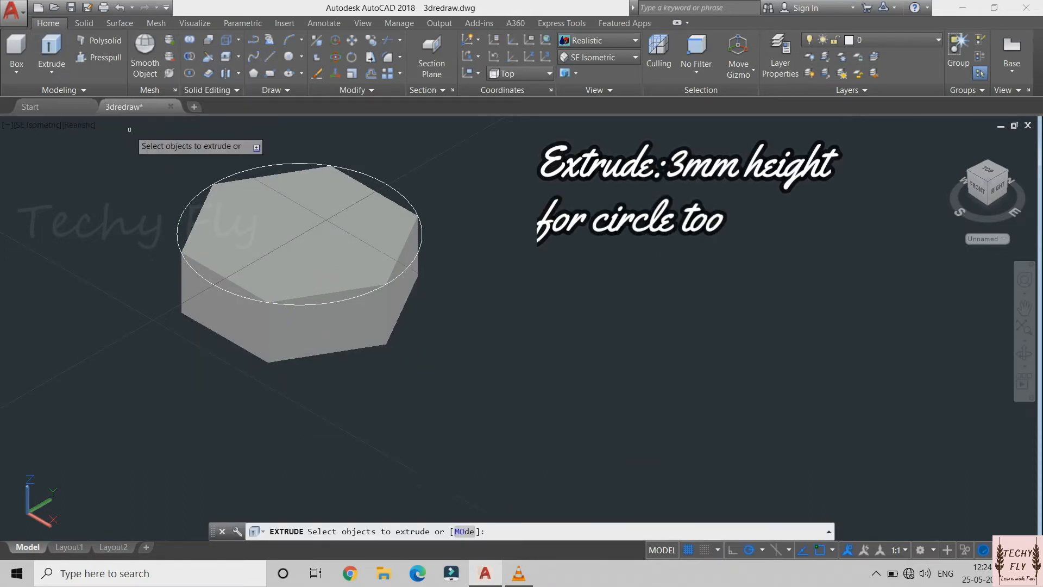
{"action": "left_click", "coordinate": [193, 200]}
{"action": "key", "text": "Return"}
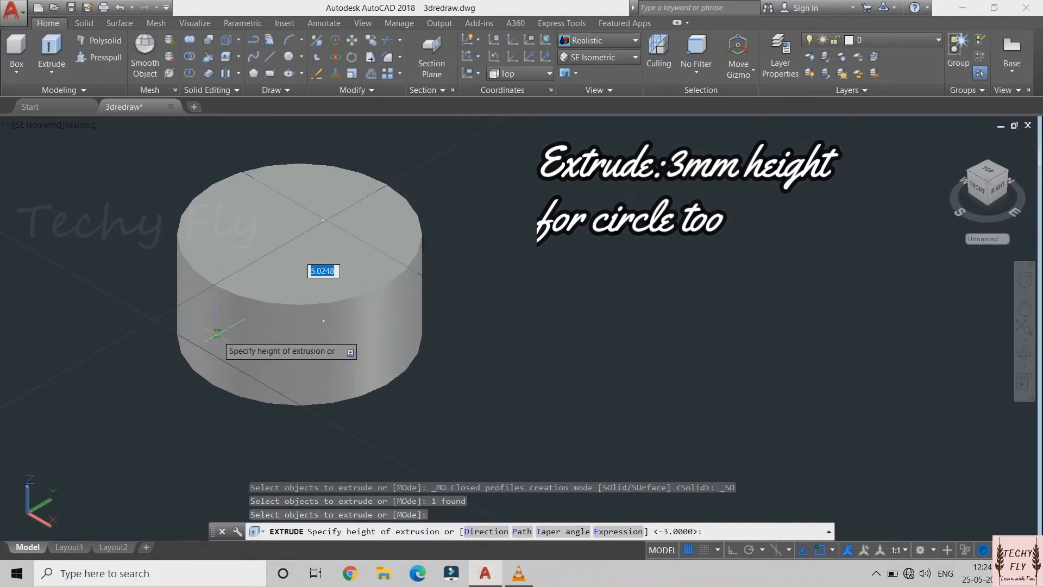
{"action": "type", "text": "3"}
{"action": "key", "text": "Return"}
Fillet the upper and lower circular edges of the cylinder with a radius of 0.8 mm
{"action": "type", "text": "f"}
{"action": "key", "text": "Return"}
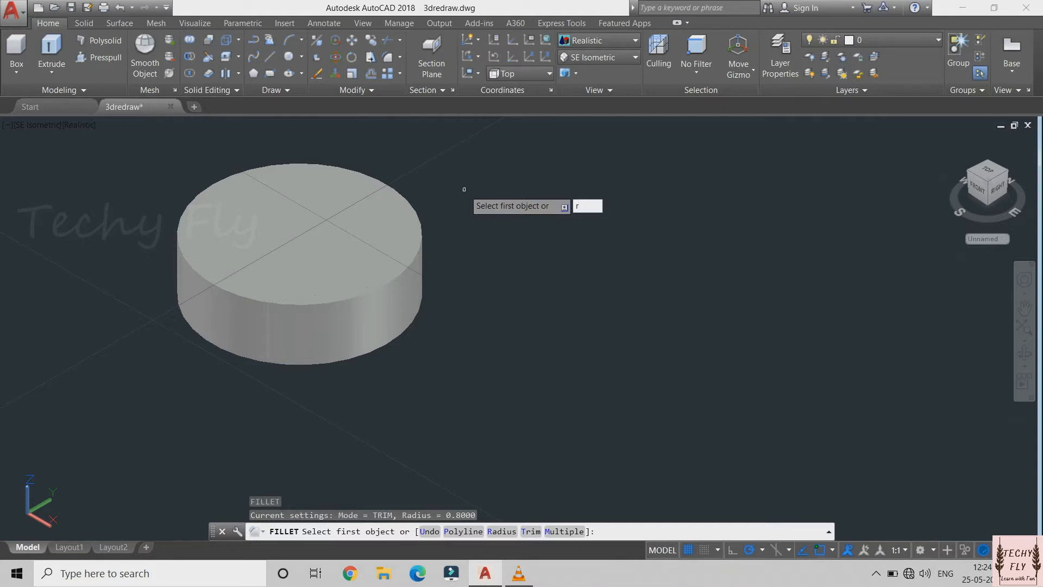
{"action": "type", "text": "r"}
{"action": "key", "text": "Return"}
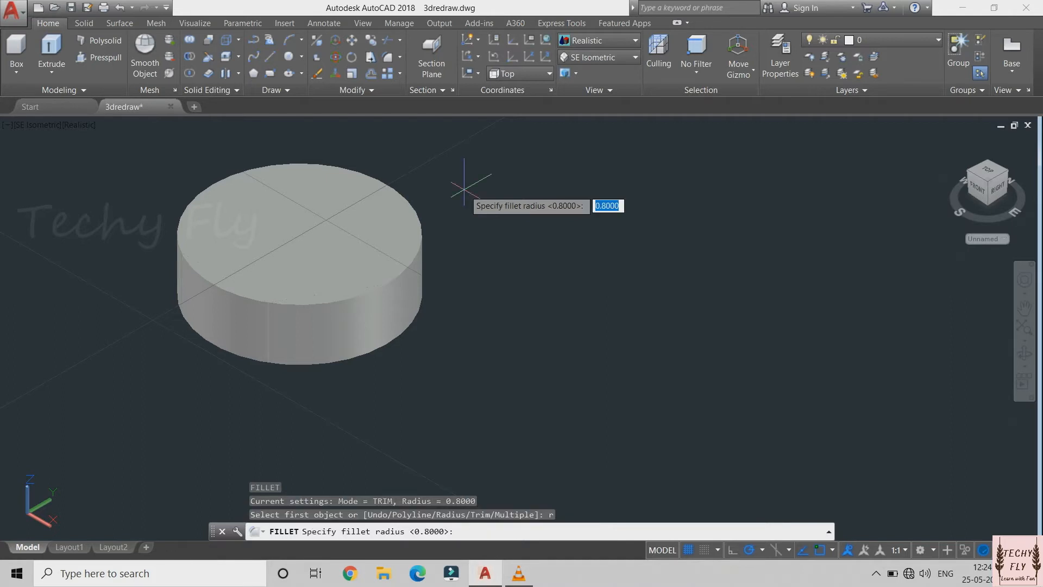
{"action": "type", "text": "0.8"}
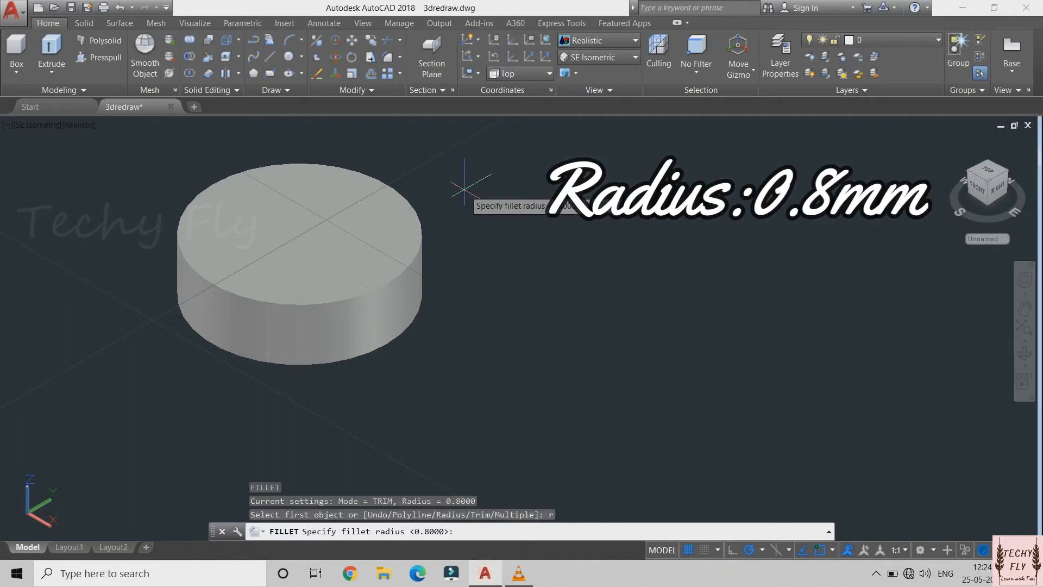
{"action": "key", "text": "Return"}
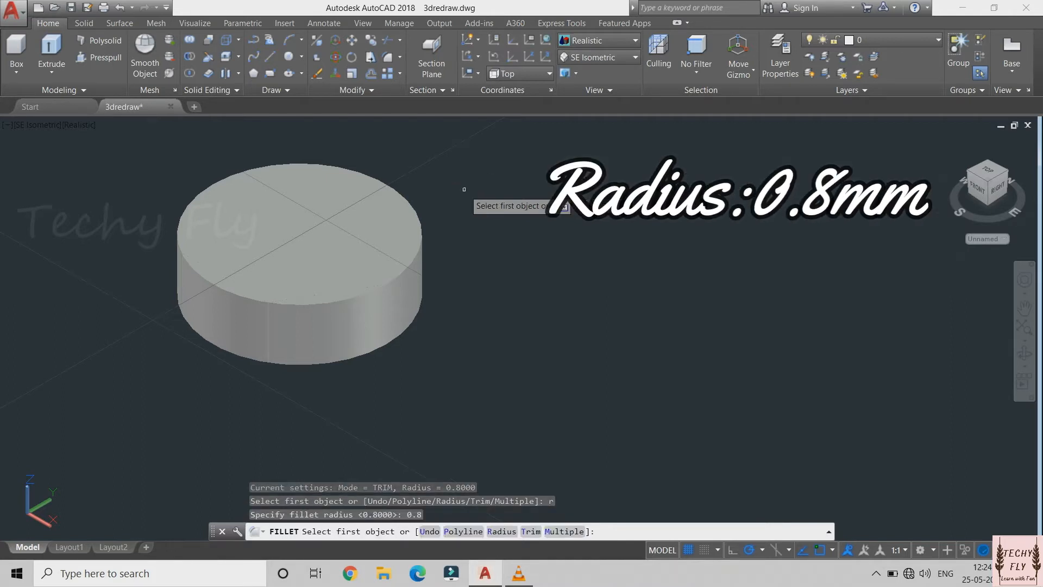
{"action": "left_click", "coordinate": [423, 232]}
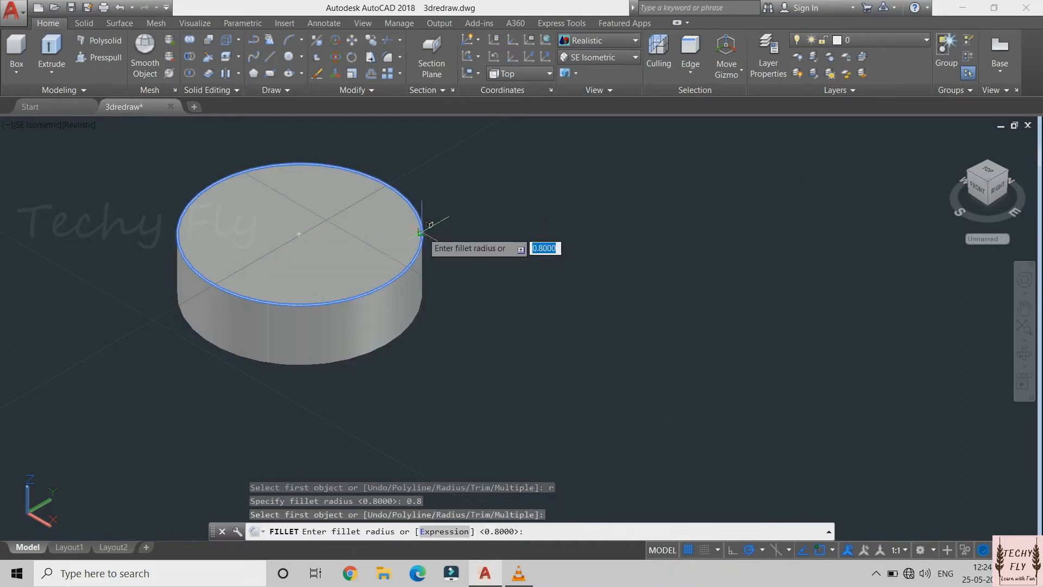
{"action": "right_click", "coordinate": [422, 233]}
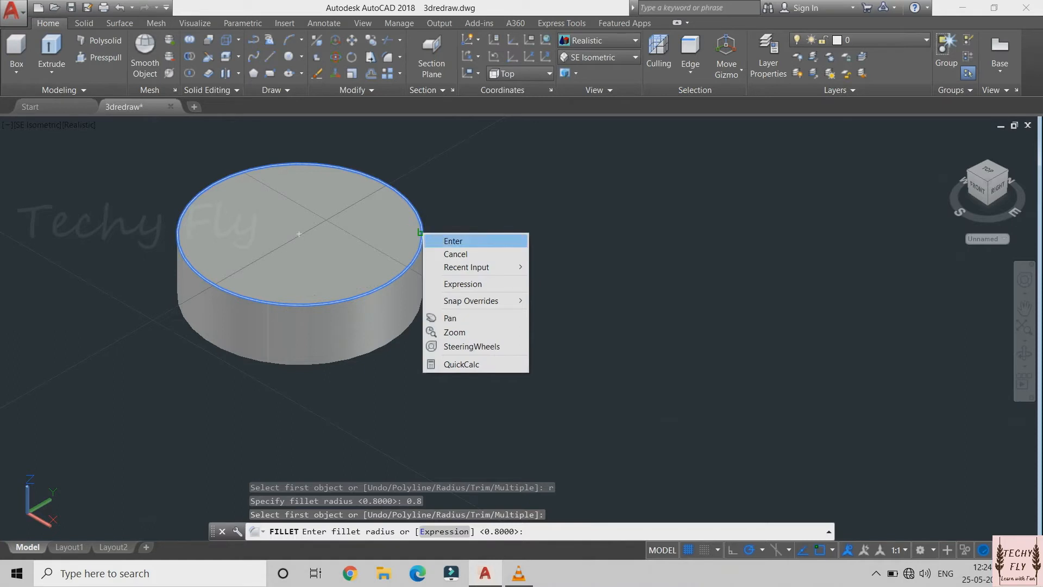
{"action": "left_click", "coordinate": [452, 240]}
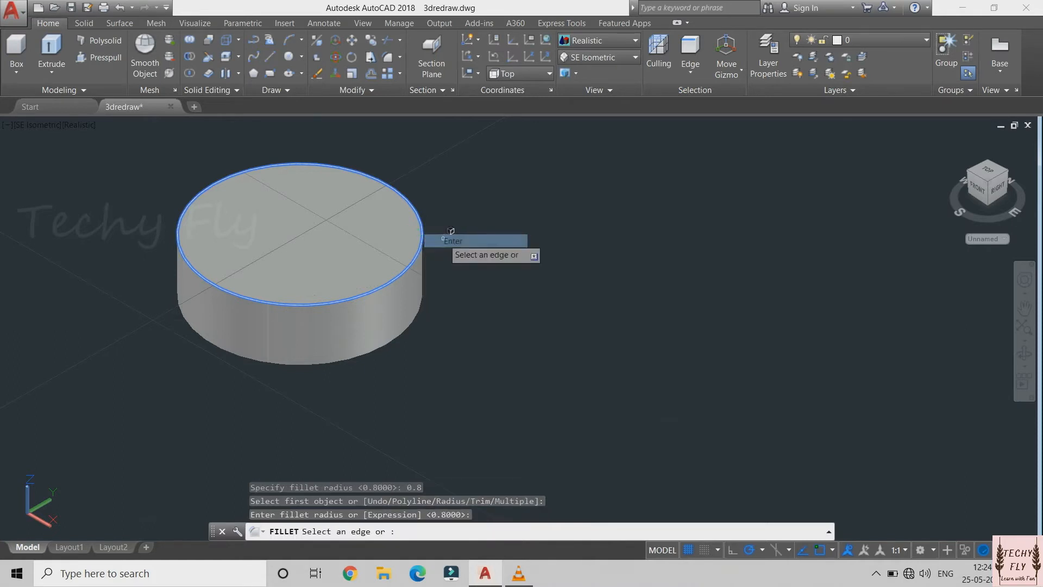
{"action": "left_click", "coordinate": [395, 338]}
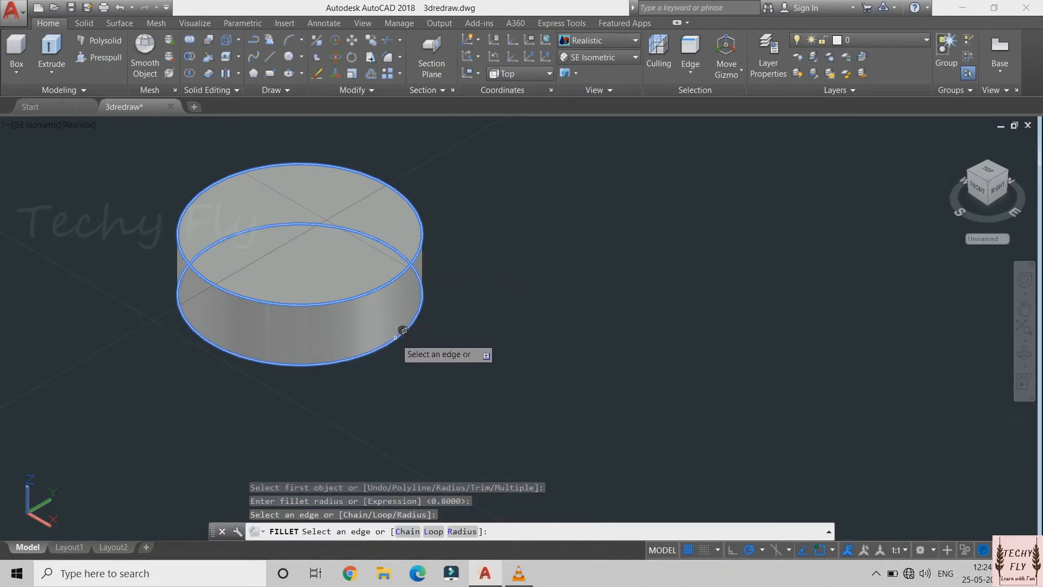
{"action": "right_click", "coordinate": [395, 337]}
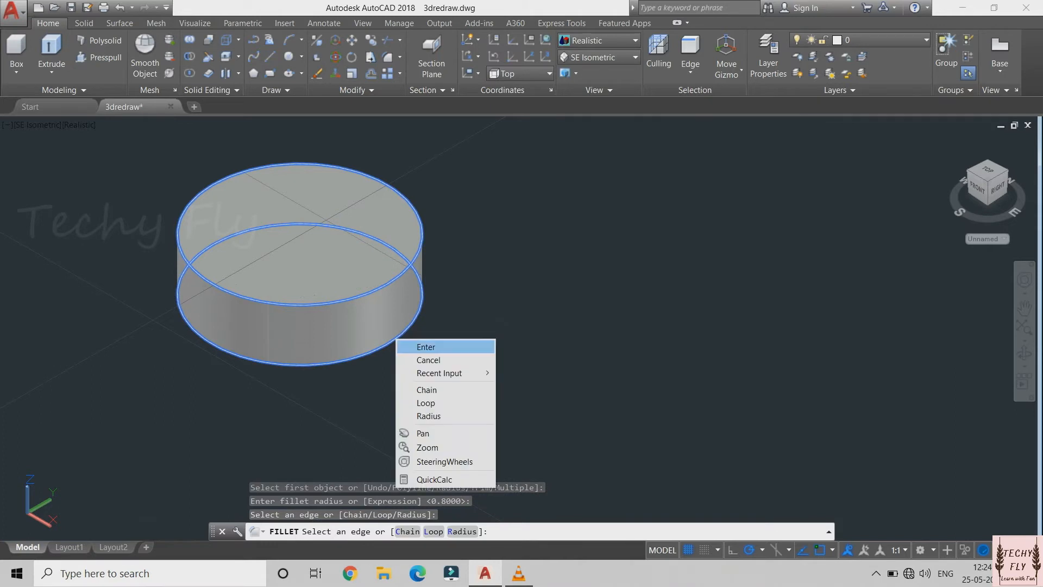
{"action": "left_click", "coordinate": [421, 347]}
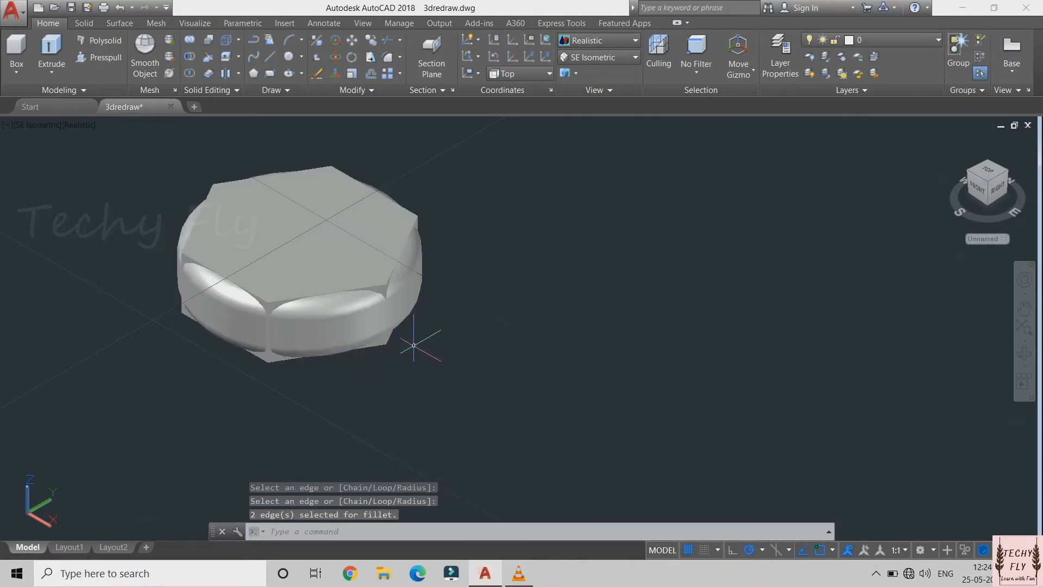
Intersect the hexagonal solid with the filleted cylinder to form the rounded bolt head
{"action": "left_click", "coordinate": [189, 73]}
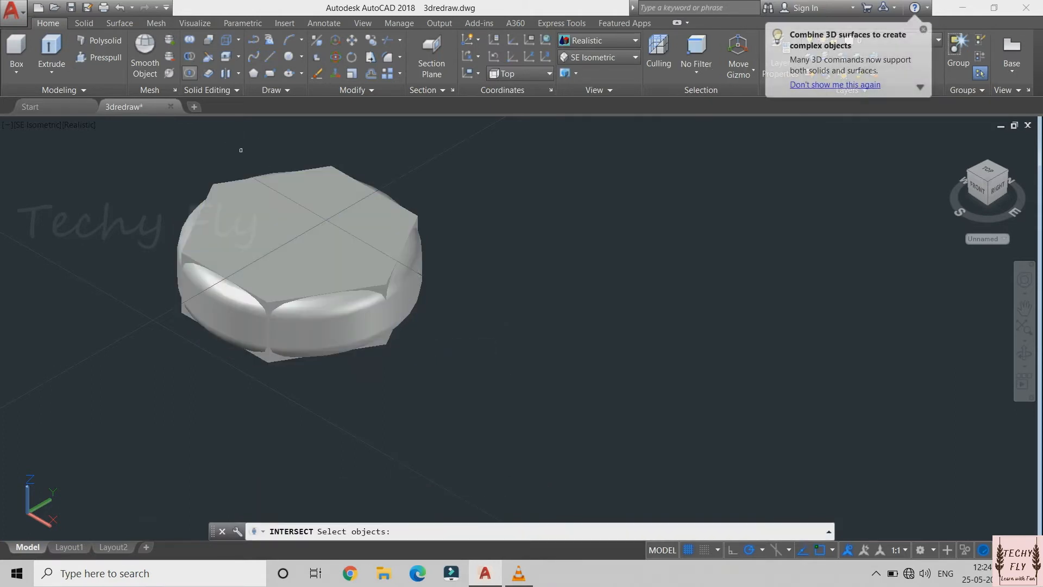
{"action": "left_click", "coordinate": [214, 184]}
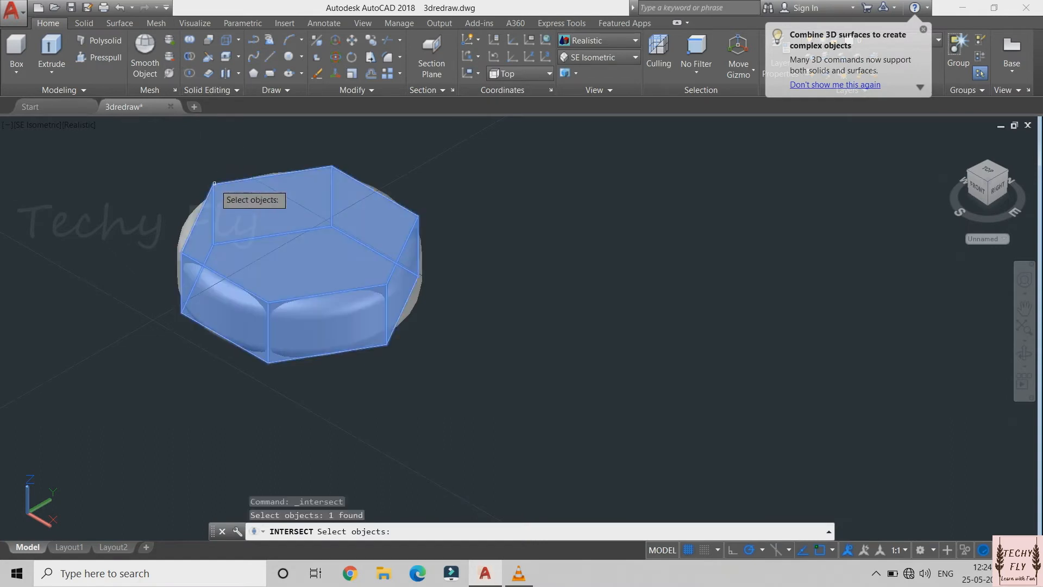
{"action": "left_click", "coordinate": [193, 218]}
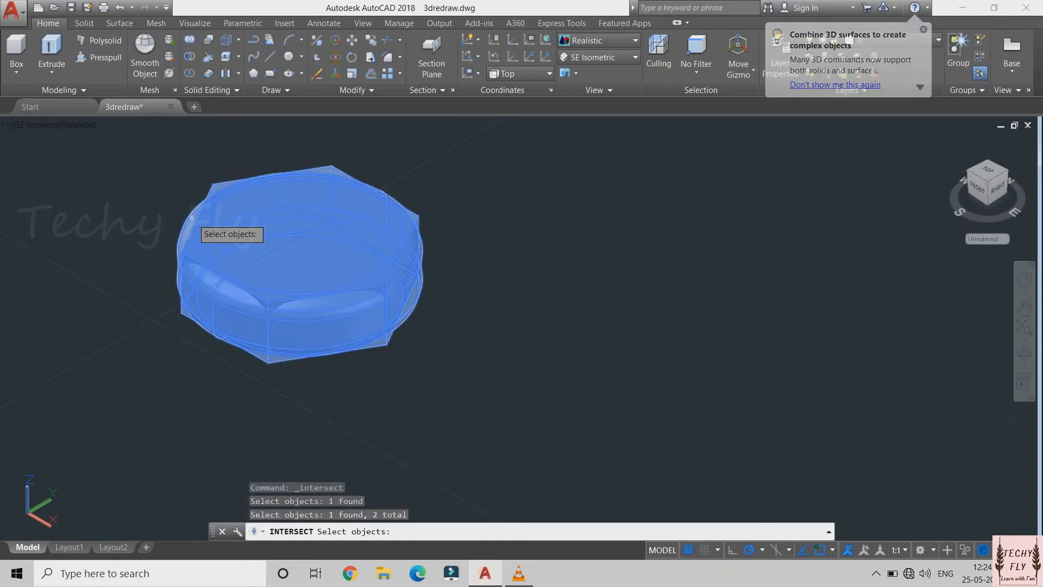
{"action": "key", "text": "Return"}
Draw a circle with a radius of 1.8 mm centred on the underside of the bolt head
{"action": "middle_click_drag", "start_coordinate": [192, 218], "coordinate": [98, 127], "text": "shift"}
{"action": "middle_click_drag", "start_coordinate": [454, 403], "coordinate": [462, 358], "text": "shift"}
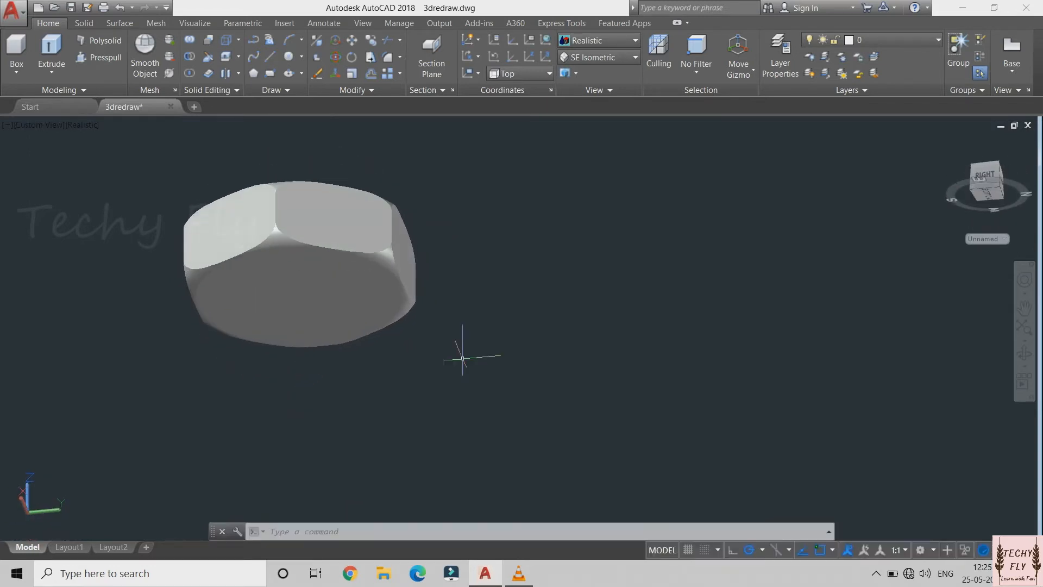
{"action": "type", "text": "c"}
{"action": "key", "text": "Return"}
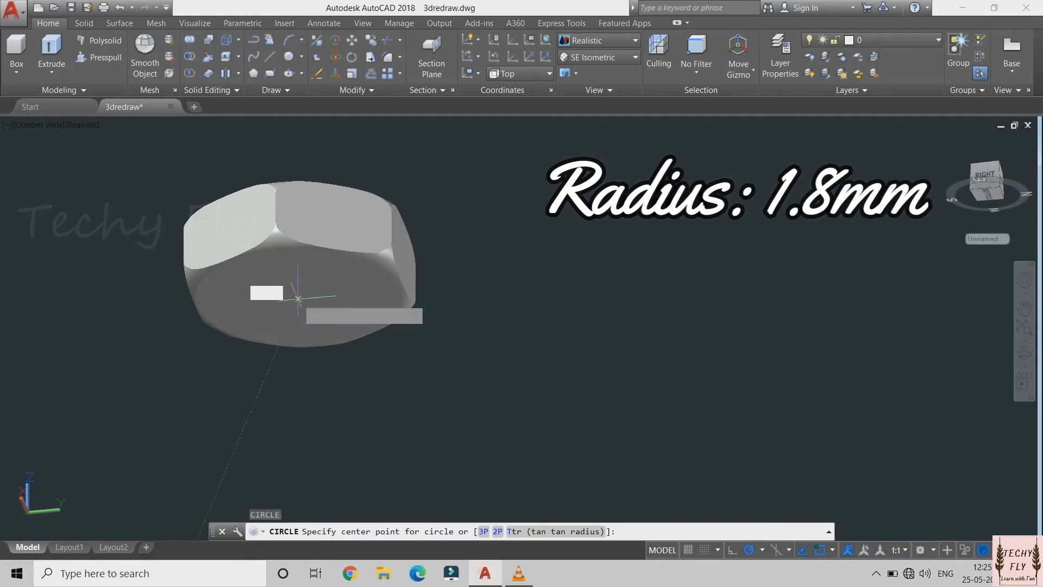
{"action": "left_click", "coordinate": [299, 298]}
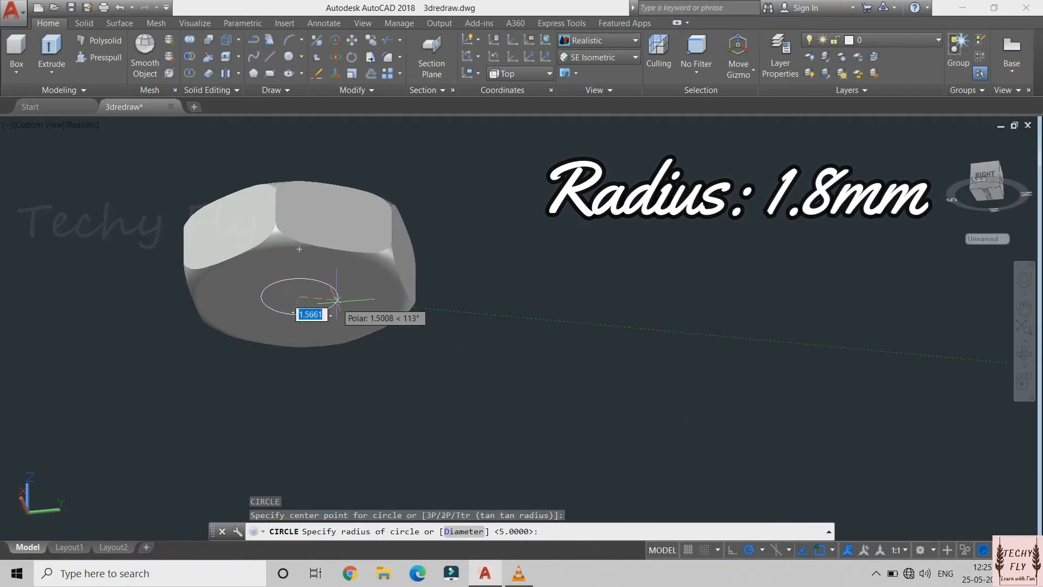
{"action": "type", "text": "1."}
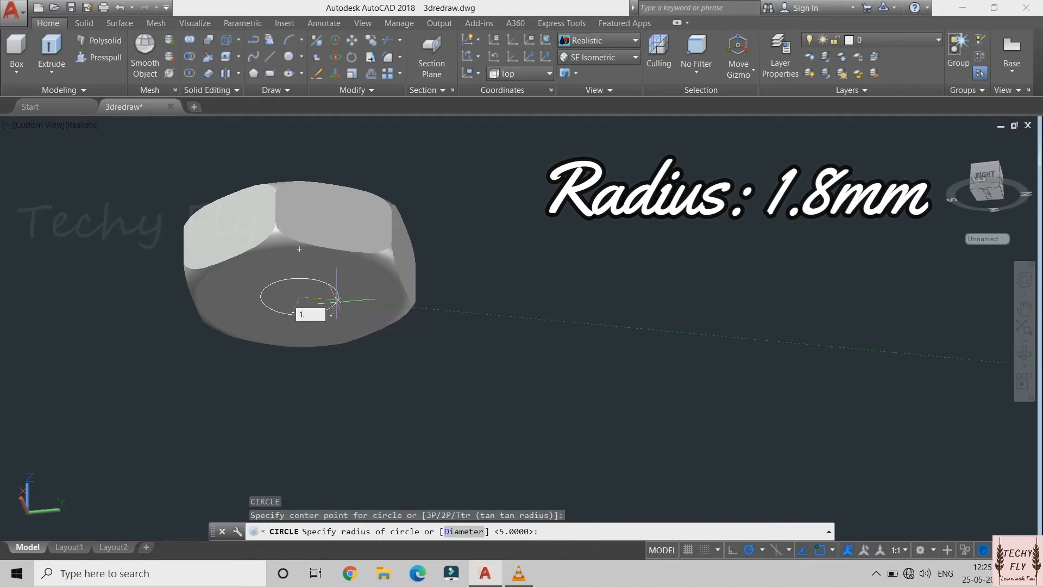
{"action": "type", "text": "8"}
{"action": "key", "text": "Return"}
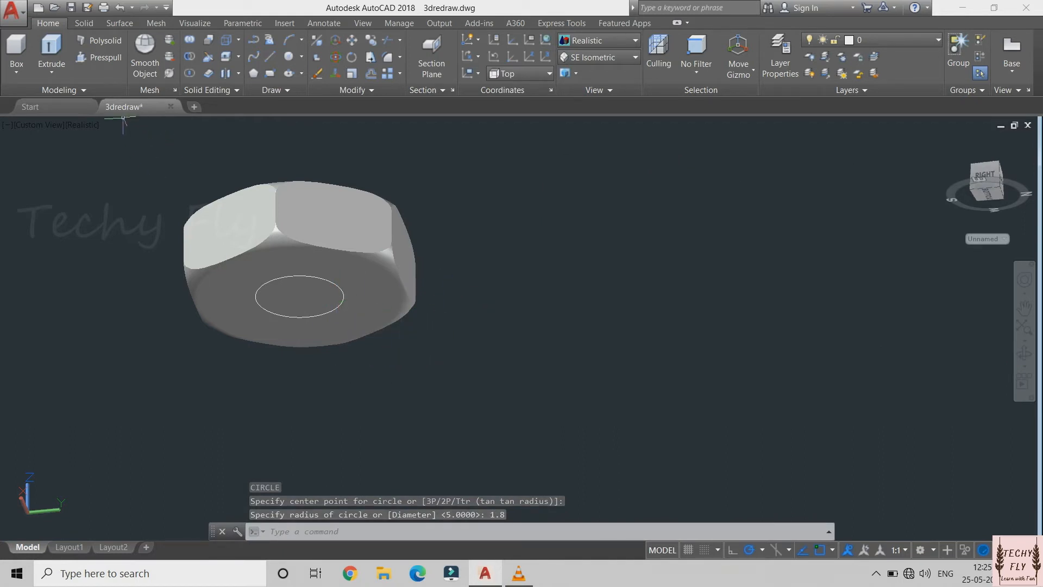
Extrude the circle on the head's underside 13 mm downward to form the bolt shank
{"action": "left_click", "coordinate": [52, 52]}
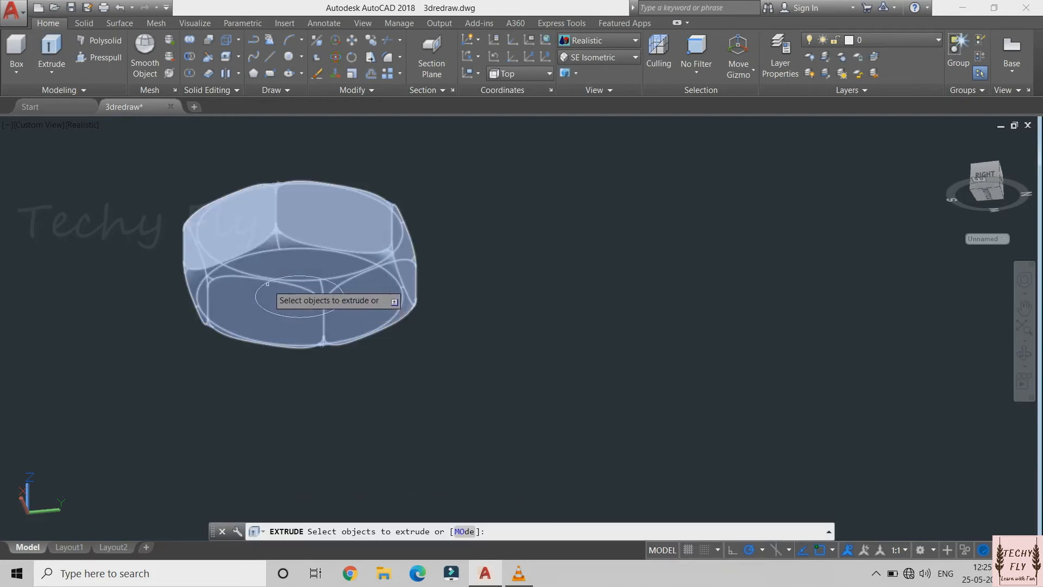
{"action": "left_click", "coordinate": [280, 296]}
{"action": "left_click", "coordinate": [263, 308]}
{"action": "key", "text": "Return"}
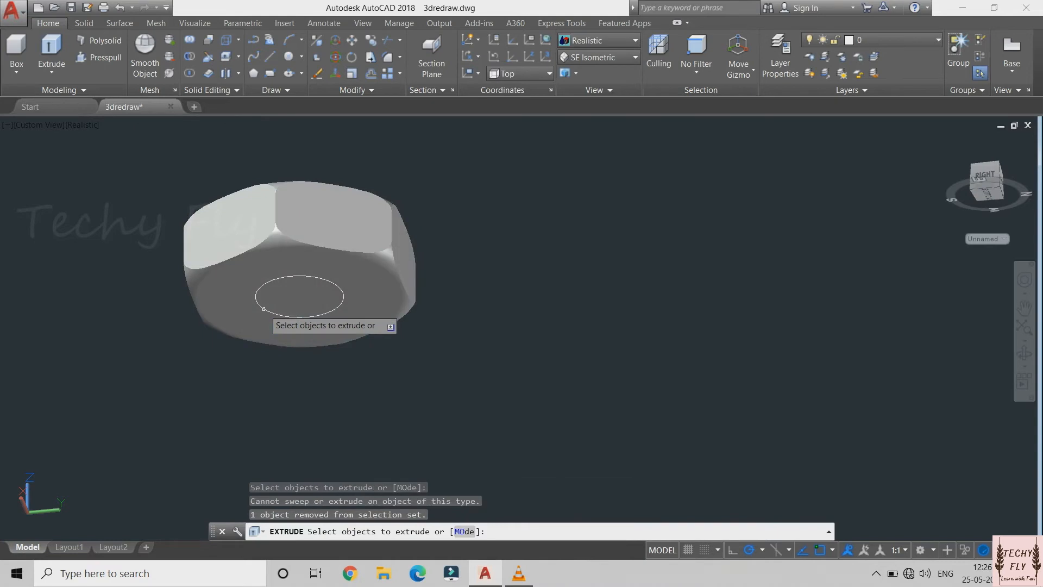
{"action": "left_click", "coordinate": [257, 296]}
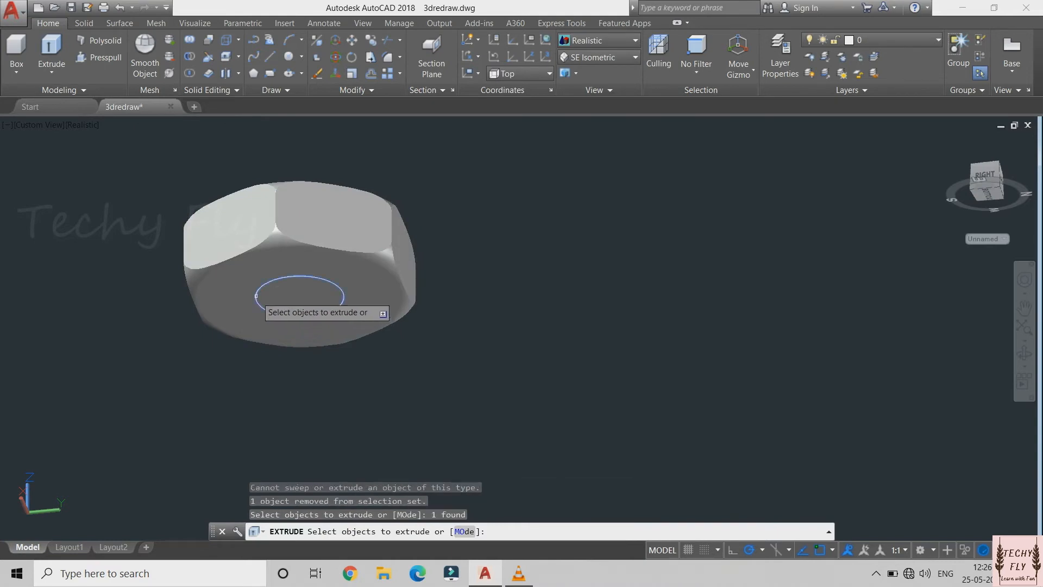
{"action": "key", "text": "Return"}
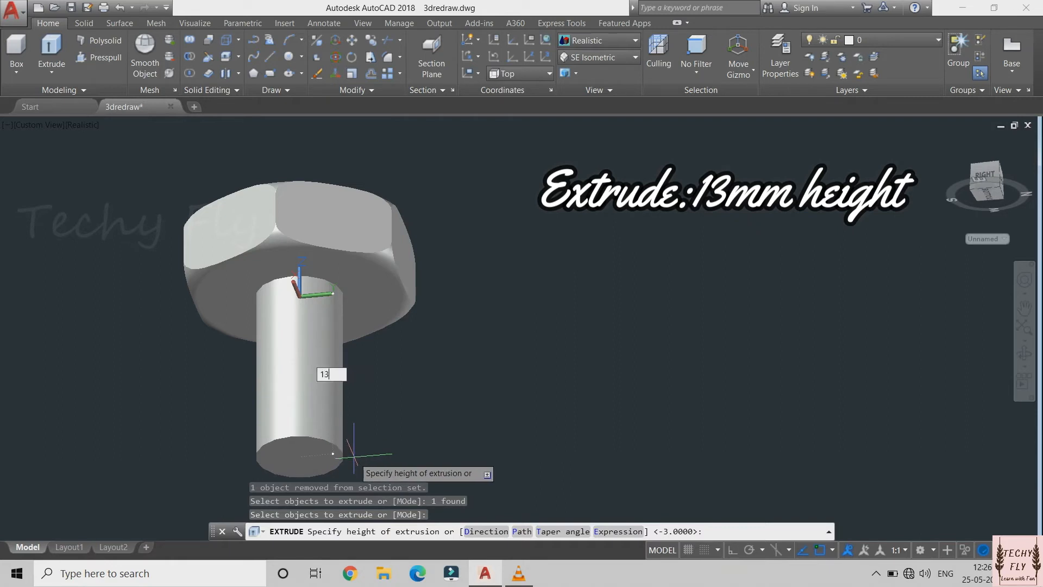
{"action": "type", "text": "13"}
{"action": "key", "text": "Return"}
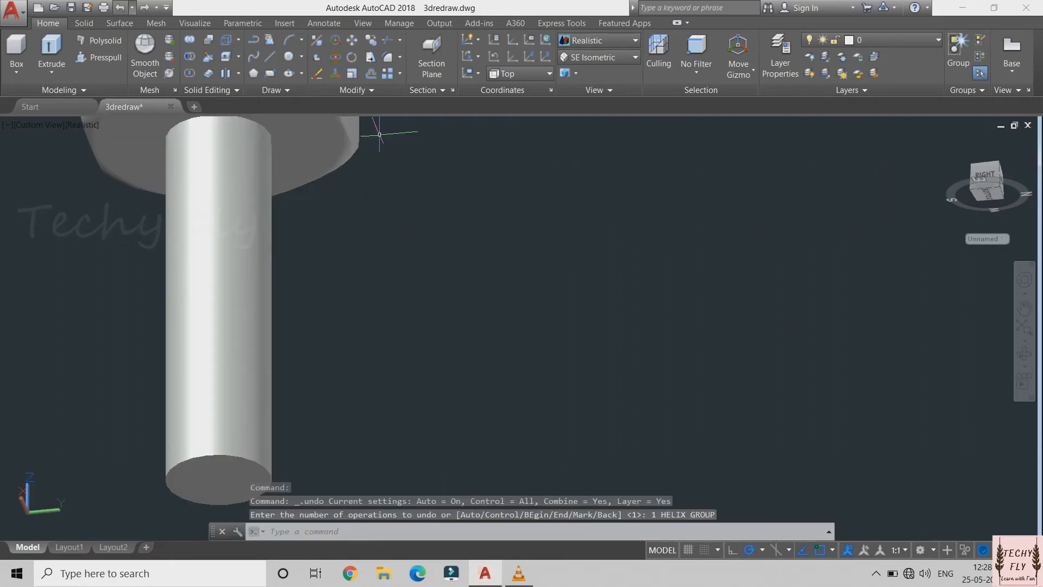
Switch the model's visual style to Hidden
{"action": "left_click", "coordinate": [603, 41]}
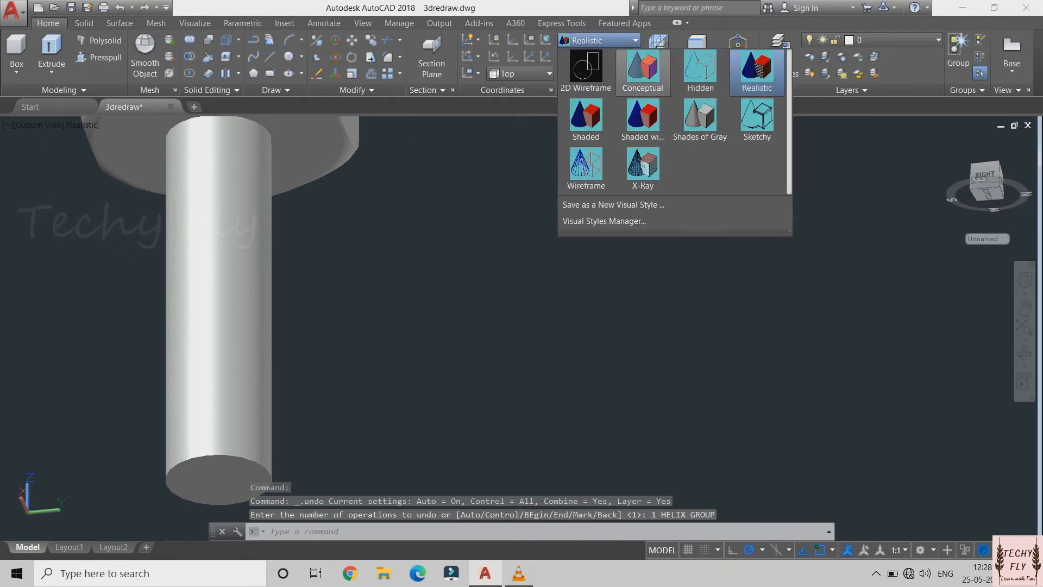
{"action": "left_click", "coordinate": [700, 70]}
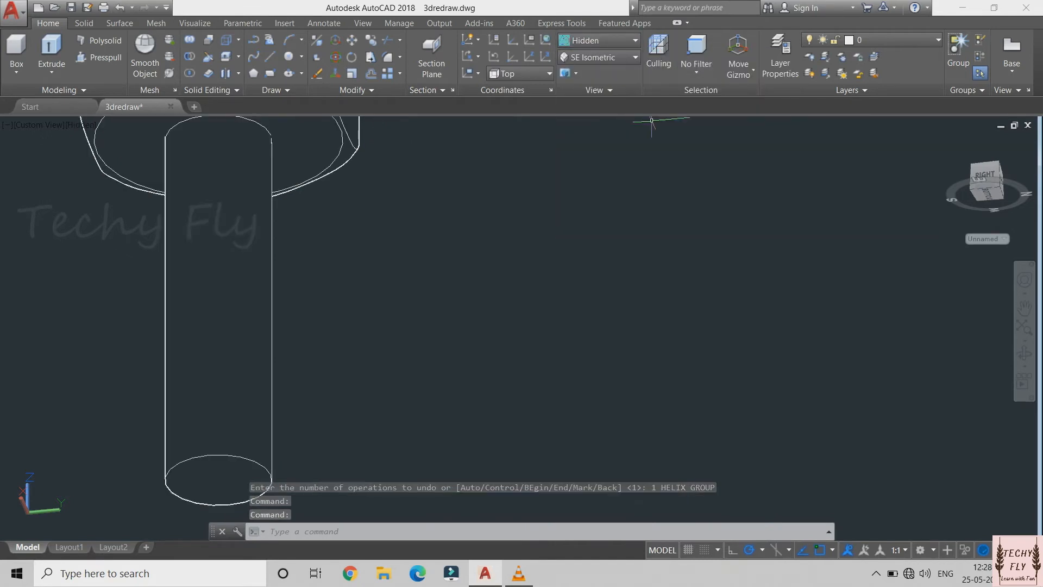
{"action": "key", "text": "Escape"}
{"action": "key", "text": "Escape"}
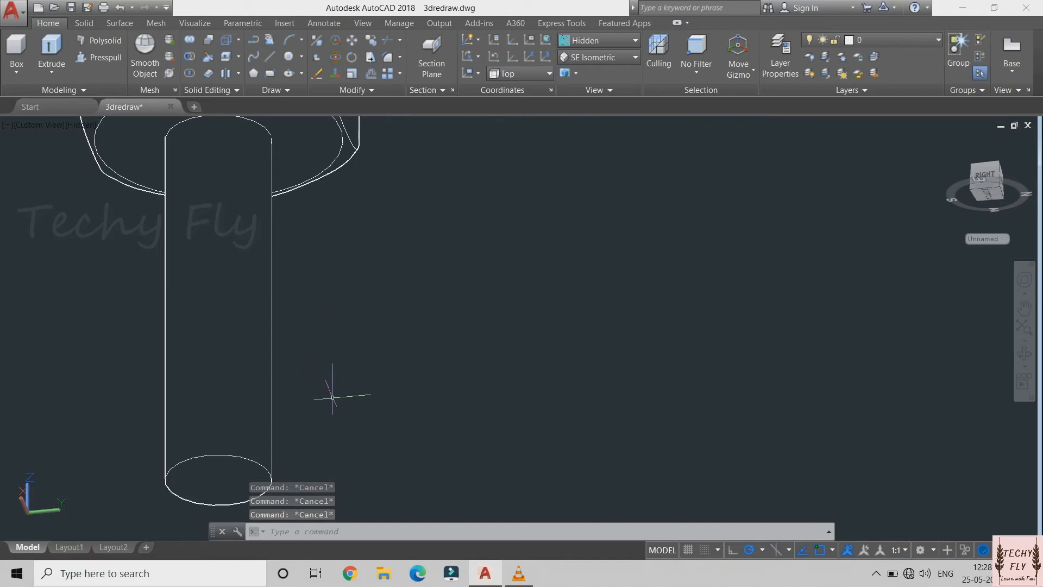
Draw a helix centred on the shank's lower end face, with base and top radii of 1.8 mm and a height of about 10.32 mm
{"action": "left_click", "coordinate": [276, 90]}
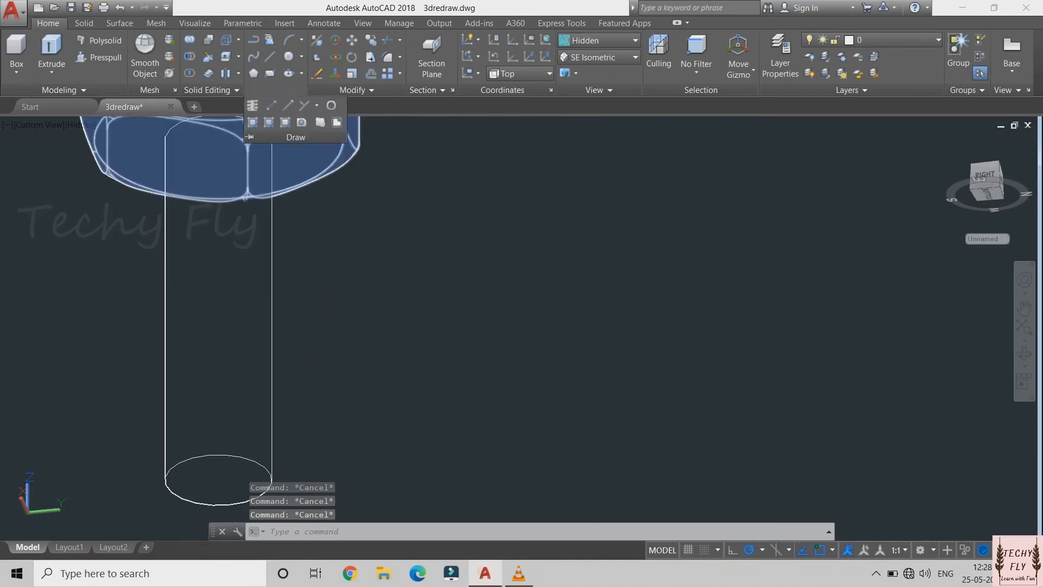
{"action": "left_click", "coordinate": [253, 105]}
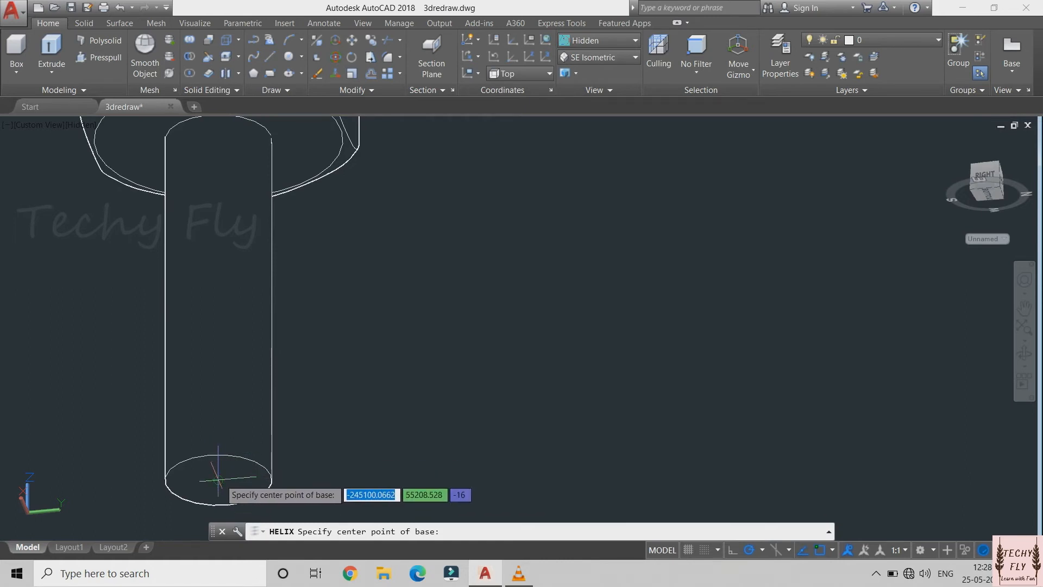
{"action": "left_click", "coordinate": [218, 480]}
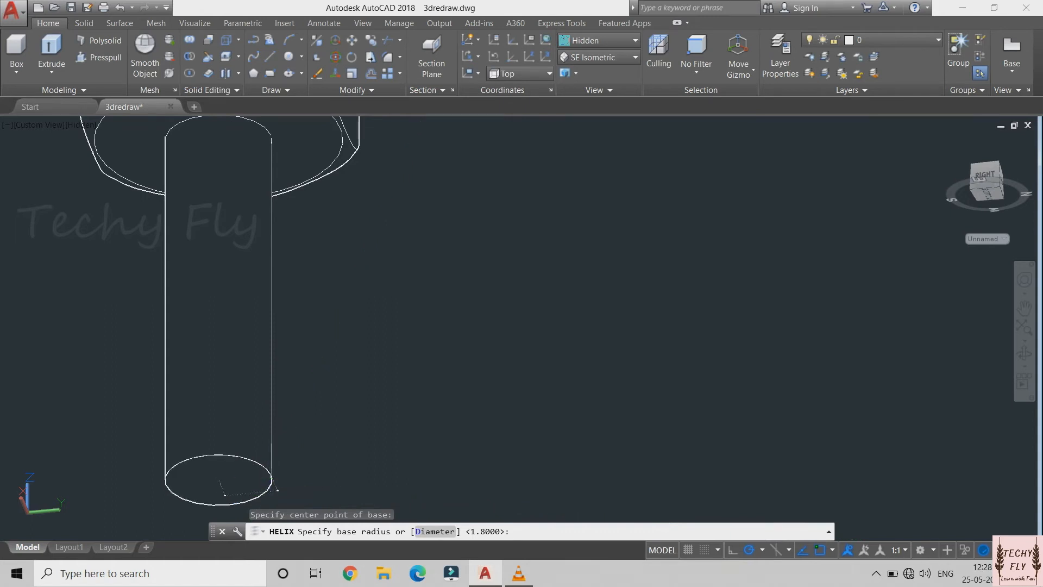
{"action": "left_click", "coordinate": [270, 474]}
{"action": "left_click", "coordinate": [270, 475]}
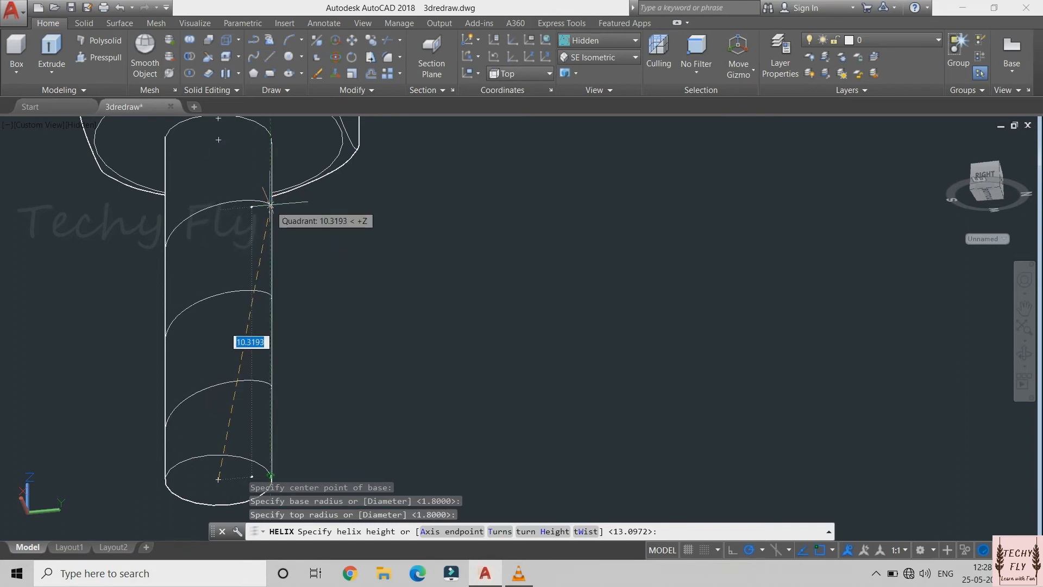
{"action": "left_click", "coordinate": [271, 205]}
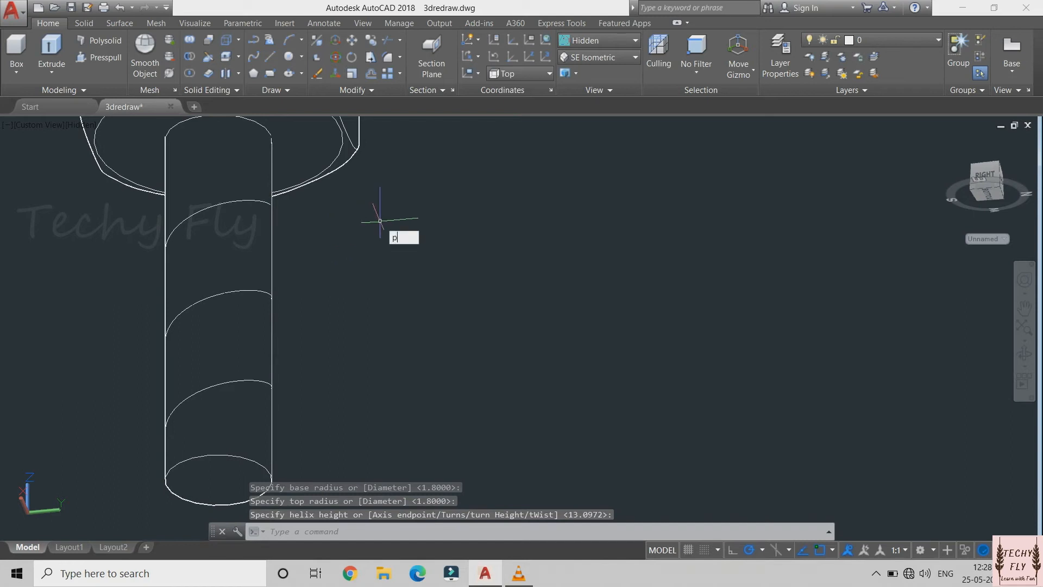
Set the number of turns of the helix around the shank to 18 in its properties
{"action": "type", "text": "PR"}
{"action": "key", "text": "Return"}
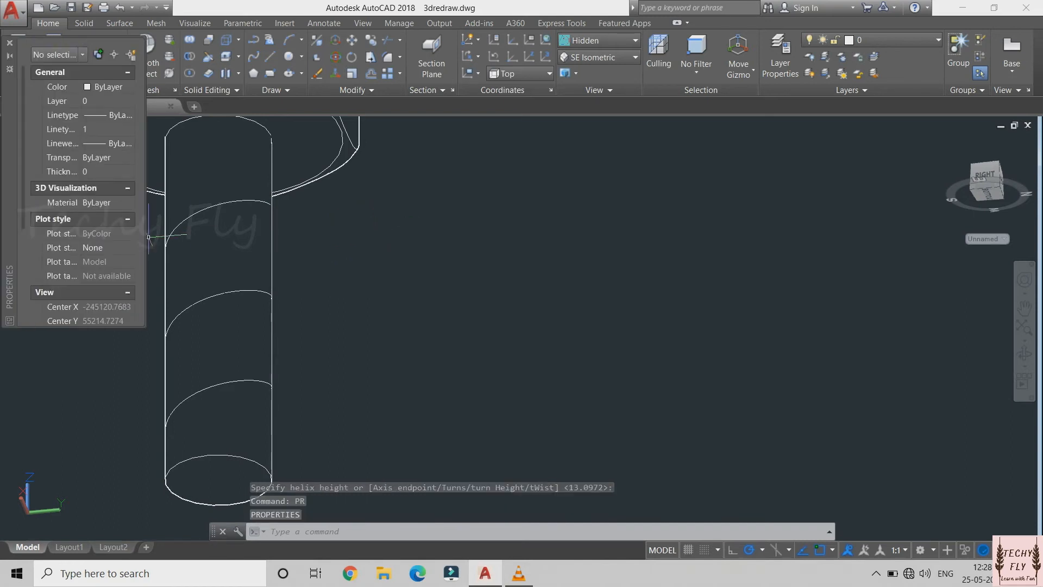
{"action": "left_click", "coordinate": [183, 217]}
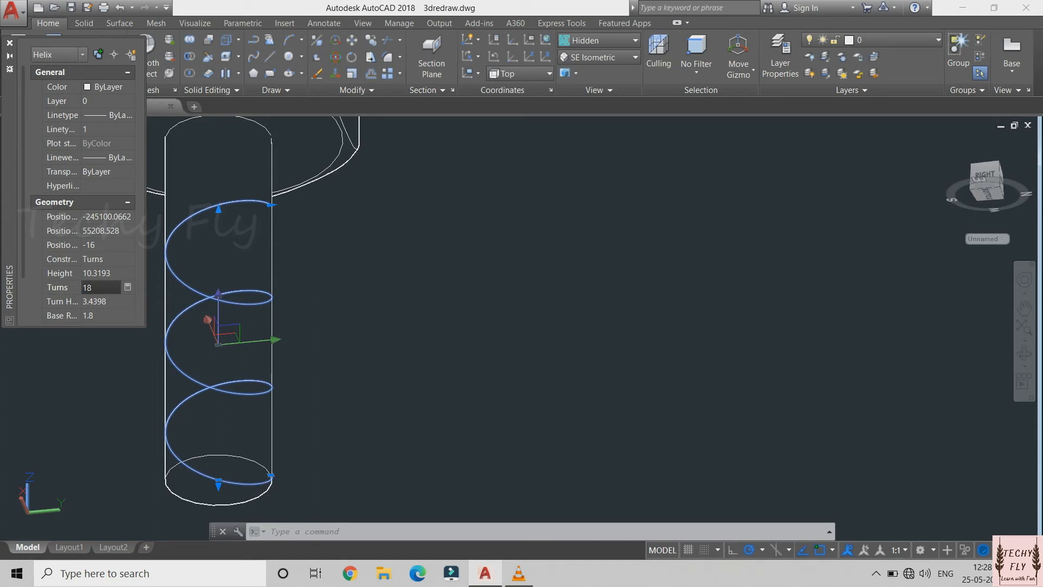
{"action": "key", "text": "Return"}
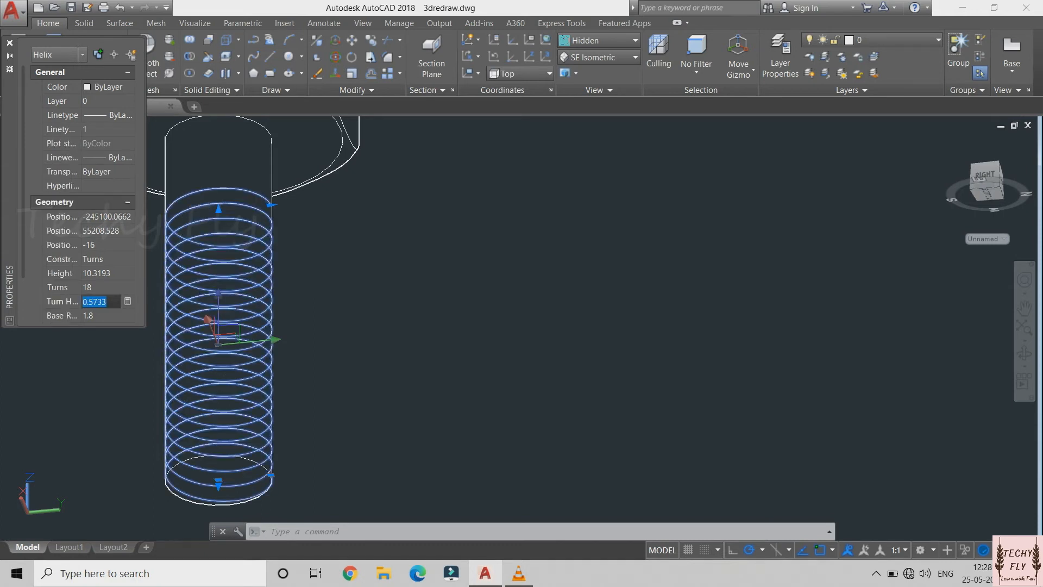
{"action": "left_click", "coordinate": [319, 221]}
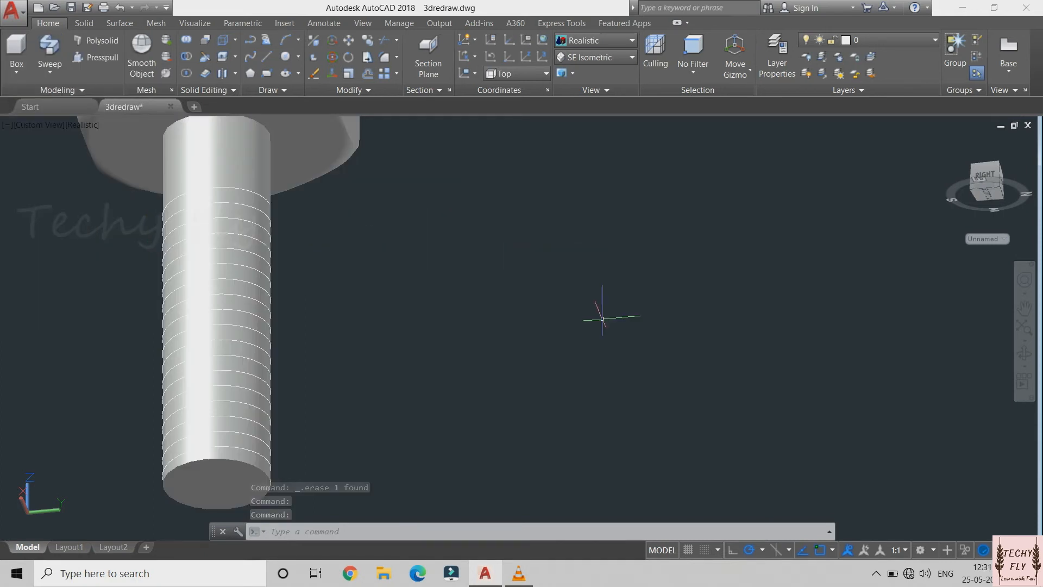
Draw a small circle with a radius of 0.15 mm in the empty space beside the shank as the thread profile
{"action": "type", "text": "c"}
{"action": "key", "text": "Return"}
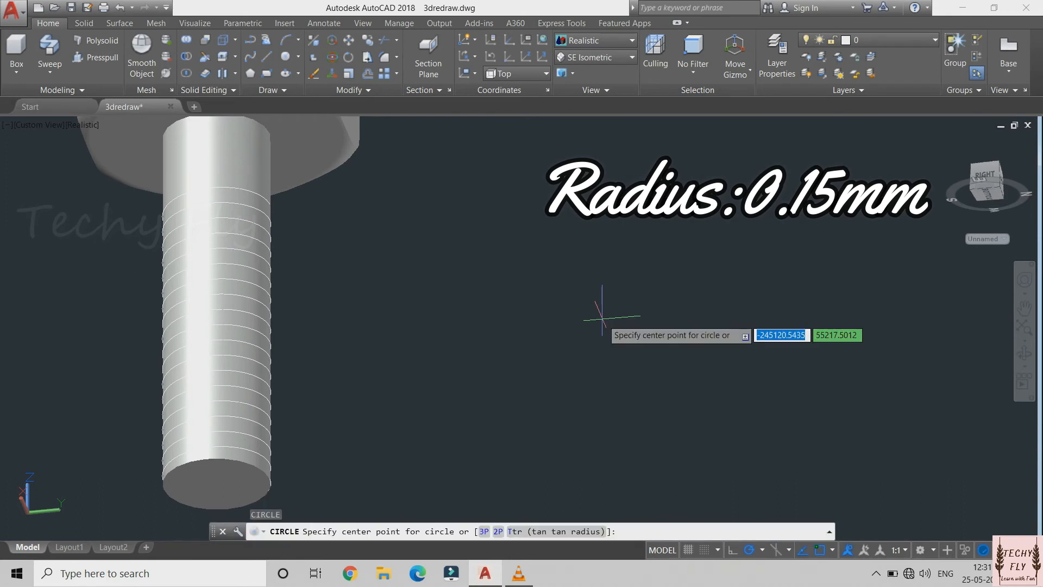
{"action": "left_click", "coordinate": [509, 300]}
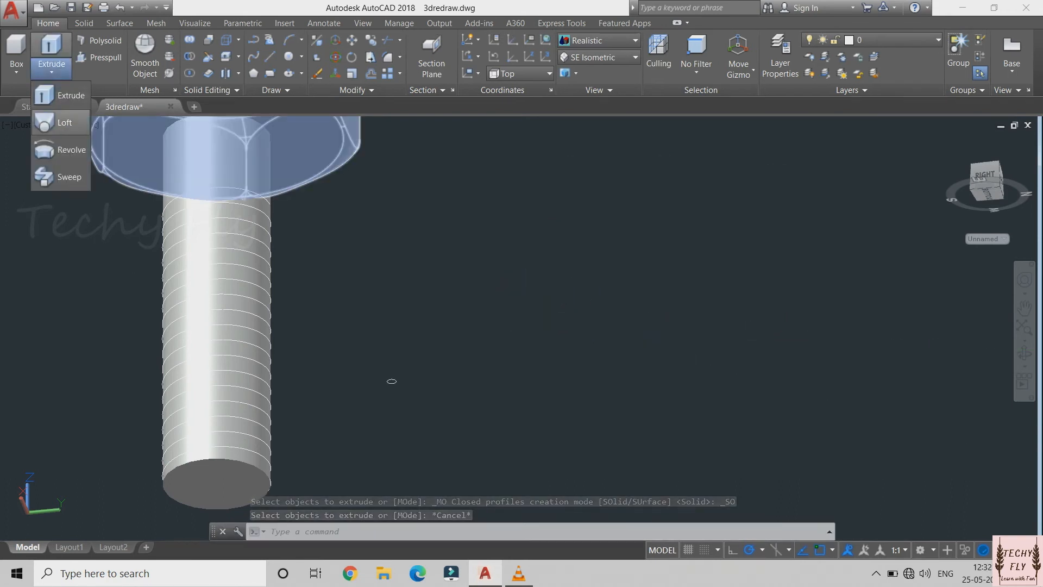
Sweep the small circle along the helix to create a solid thread coil around the shank
{"action": "left_click", "coordinate": [61, 177]}
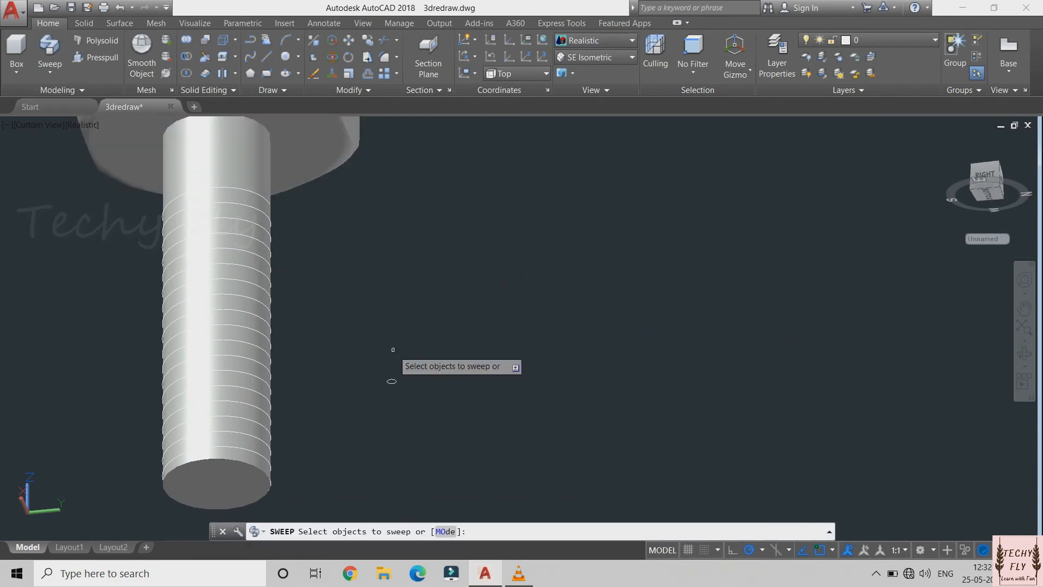
{"action": "left_click", "coordinate": [391, 381]}
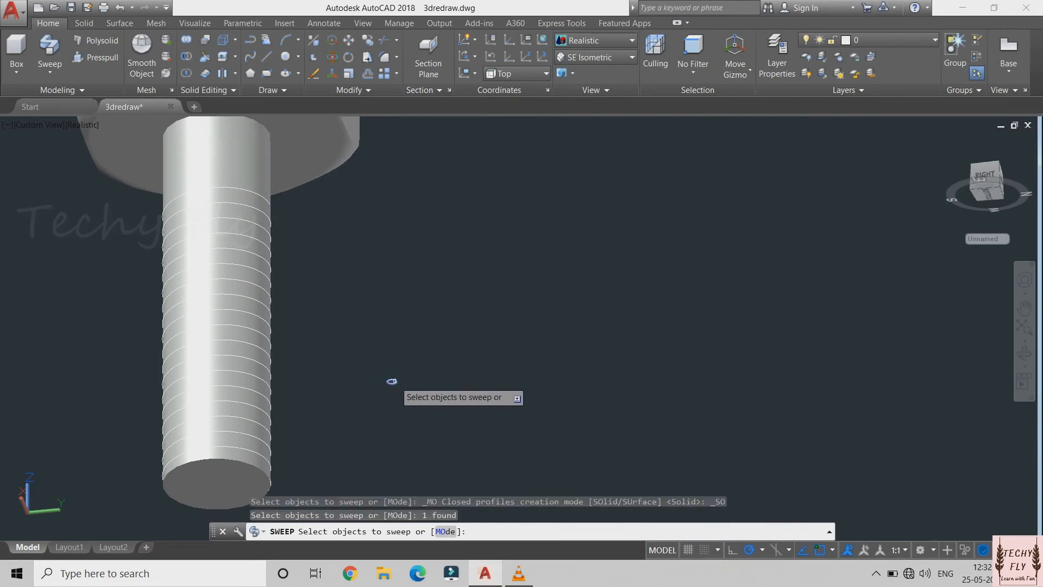
{"action": "key", "text": "Return"}
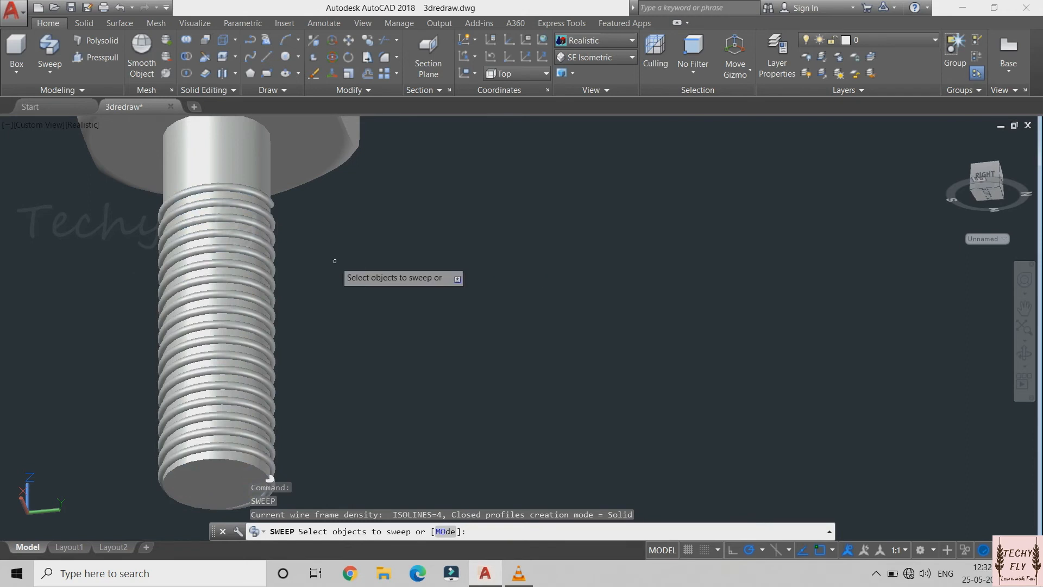
Subtract the swept helical coil from the bolt shank to cut the thread grooves
{"action": "scroll", "coordinate": [335, 260], "scroll_direction": "down", "scroll_amount": 2}
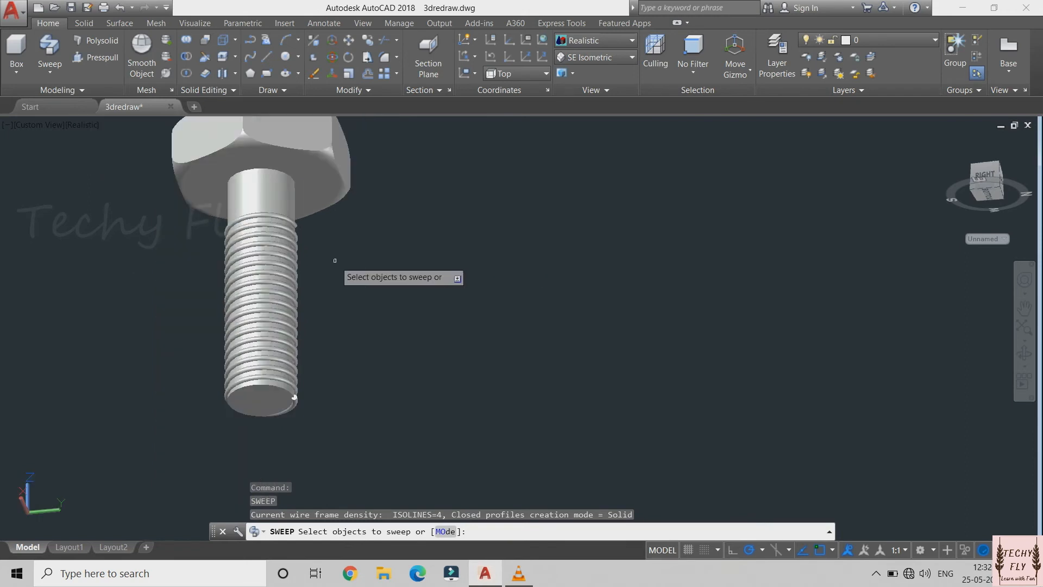
{"action": "scroll", "coordinate": [335, 260], "scroll_direction": "up", "scroll_amount": 2}
{"action": "left_click", "coordinate": [187, 56]}
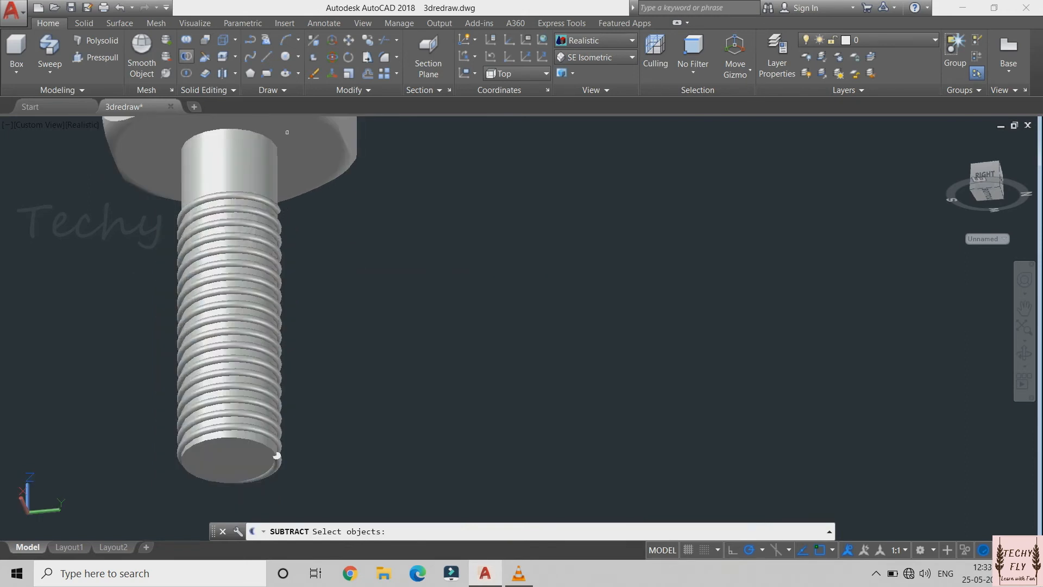
{"action": "left_click", "coordinate": [231, 153]}
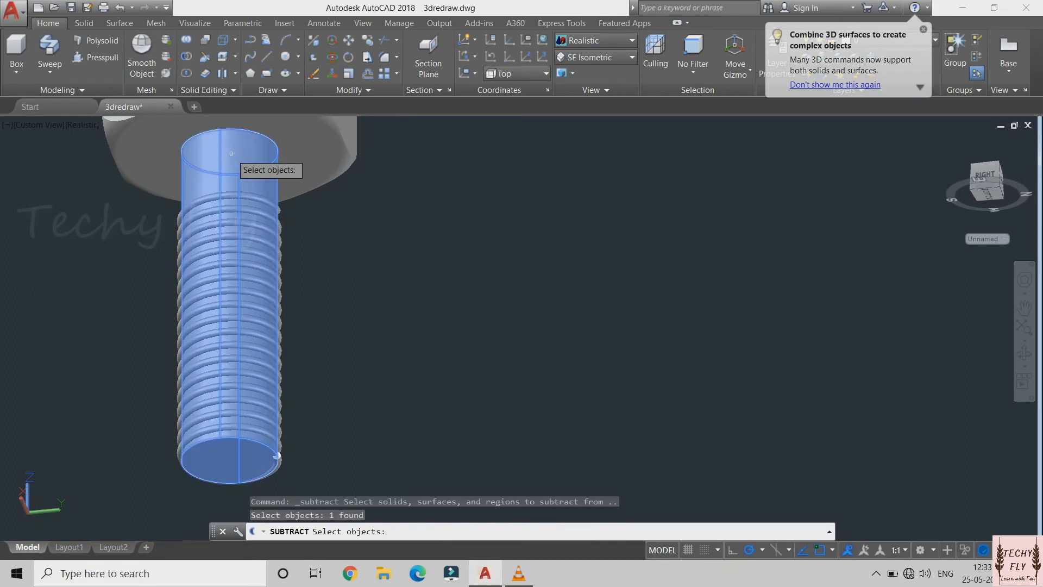
{"action": "key", "text": "Return"}
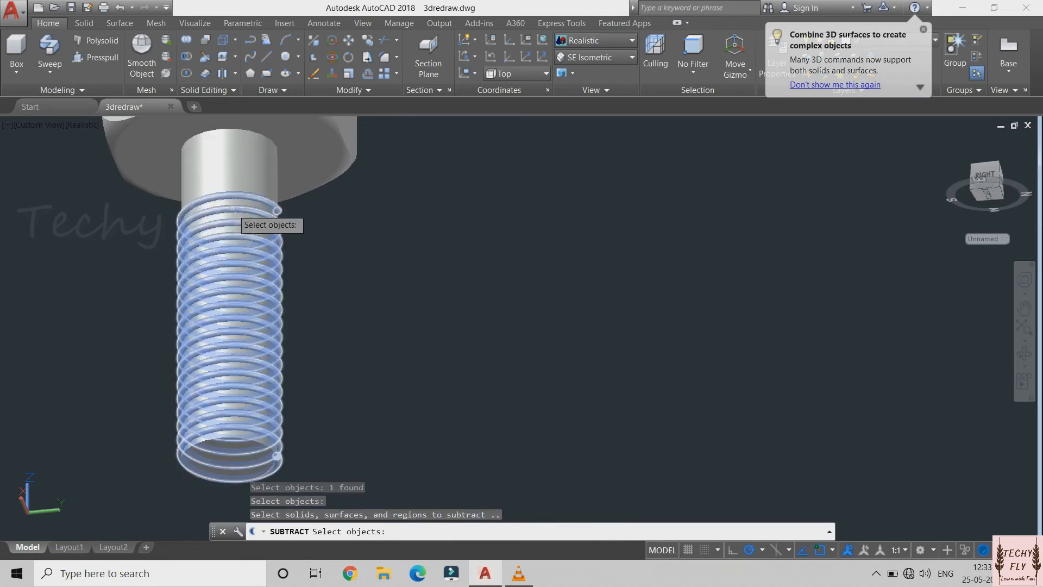
{"action": "left_click", "coordinate": [232, 208]}
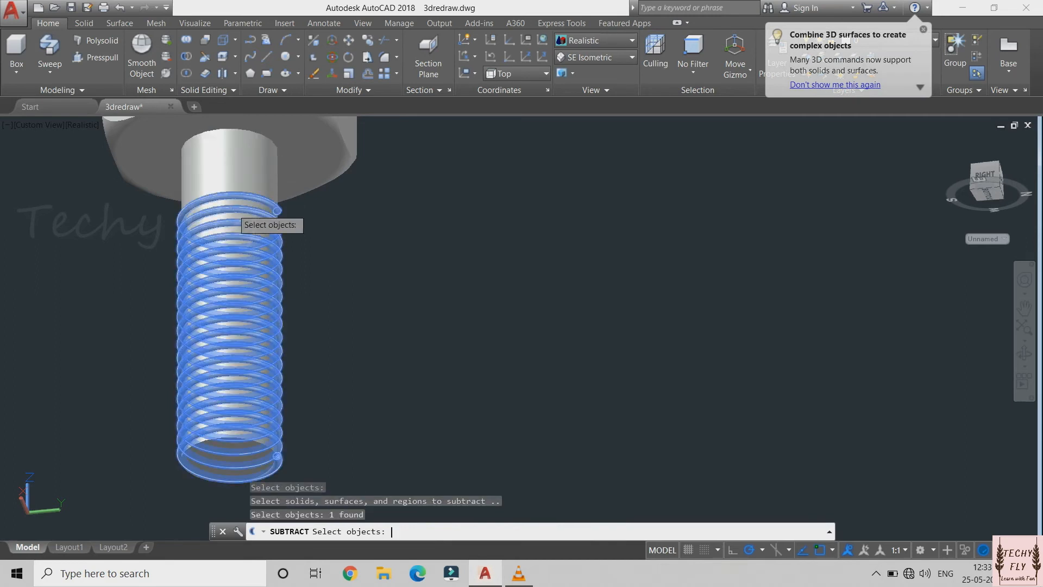
{"action": "key", "text": "Return"}
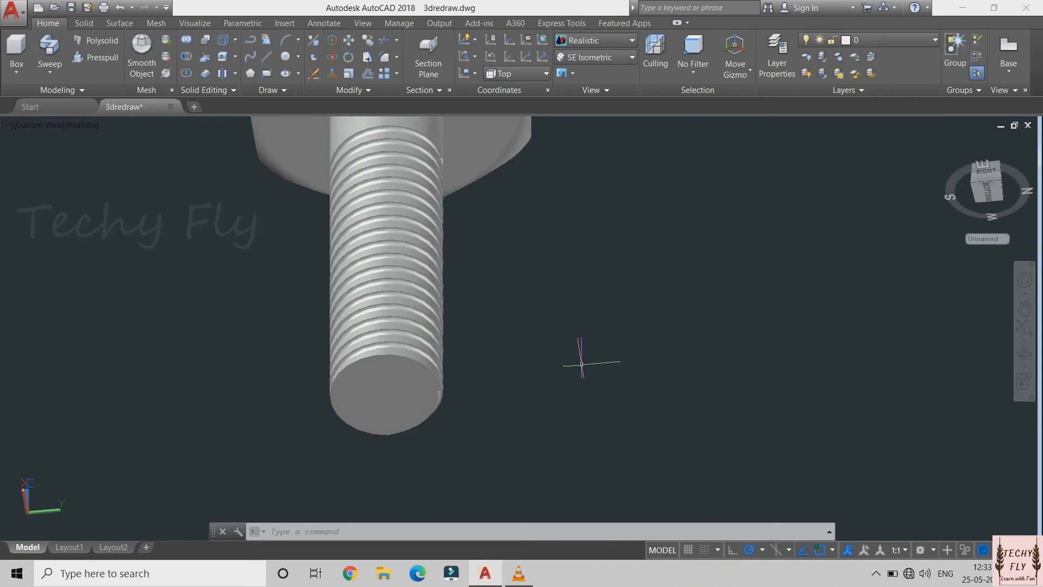
Fillet the circular edge at the shank's lower end with a 0.2 mm radius
{"action": "type", "text": "f"}
{"action": "key", "text": "Return"}
{"action": "type", "text": "r"}
{"action": "key", "text": "Return"}
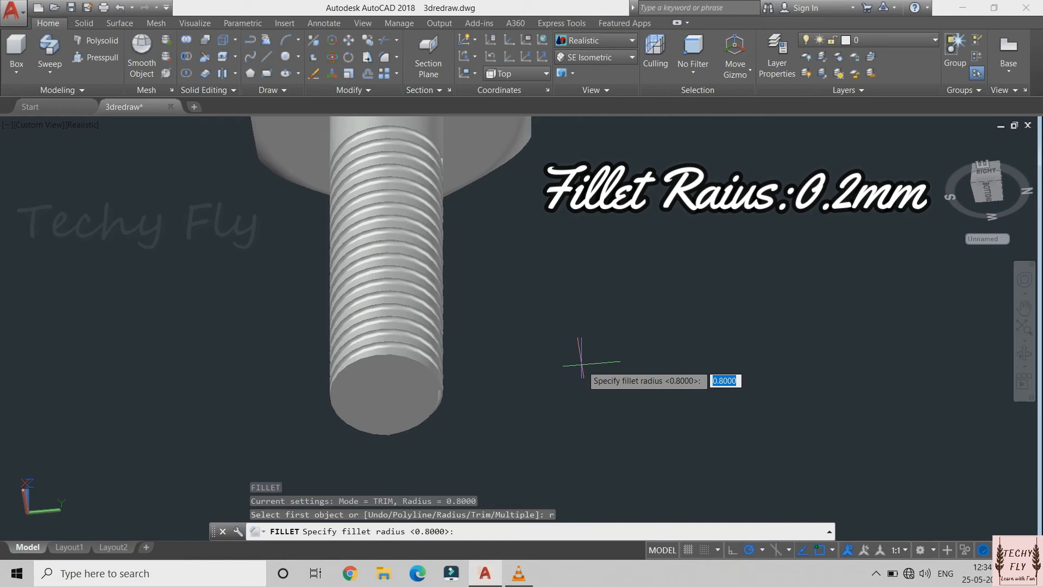
{"action": "type", "text": "0.2"}
{"action": "key", "text": "Return"}
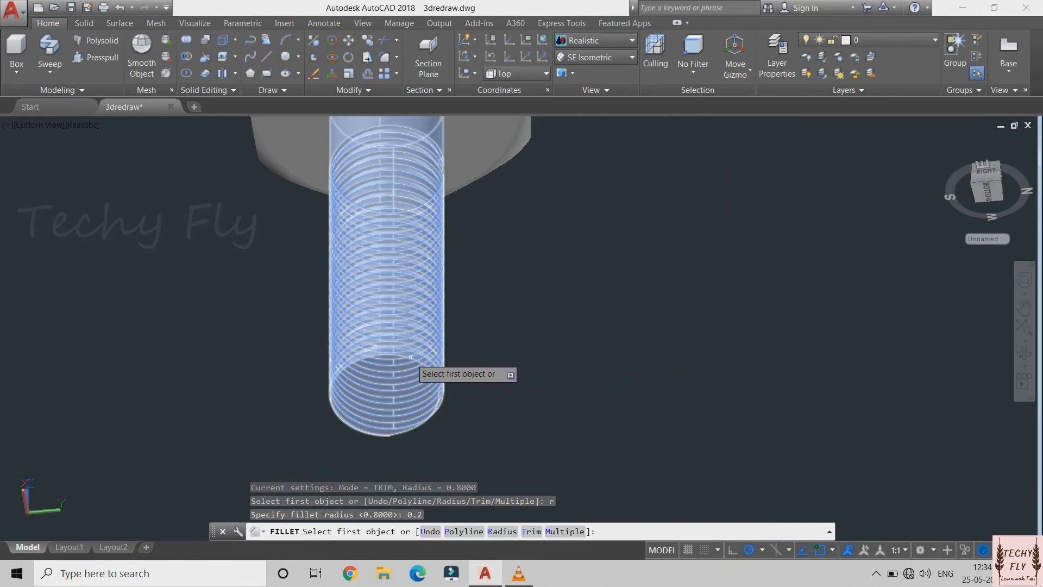
{"action": "left_click", "coordinate": [386, 356]}
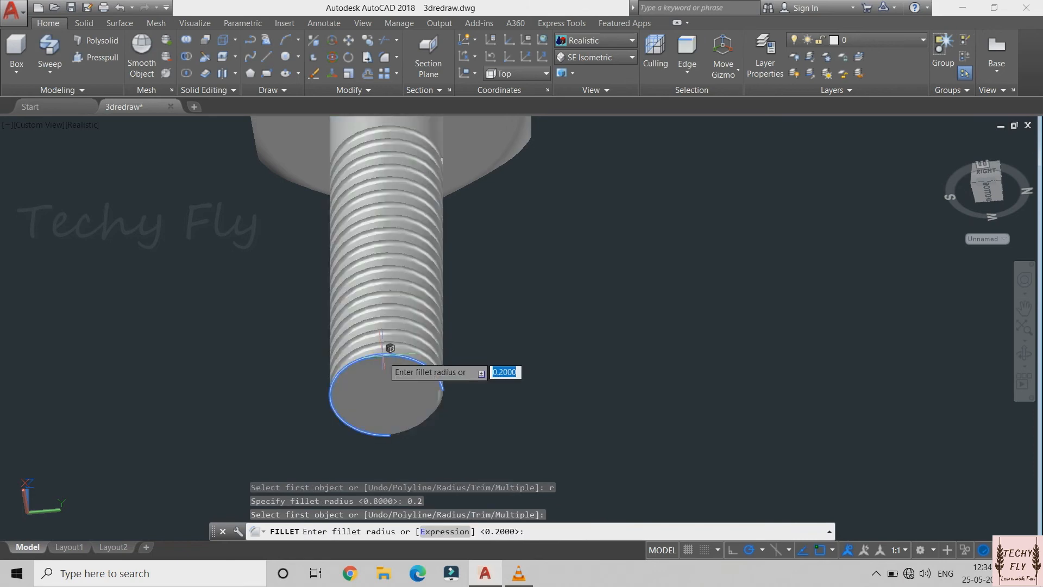
{"action": "key", "text": "Return"}
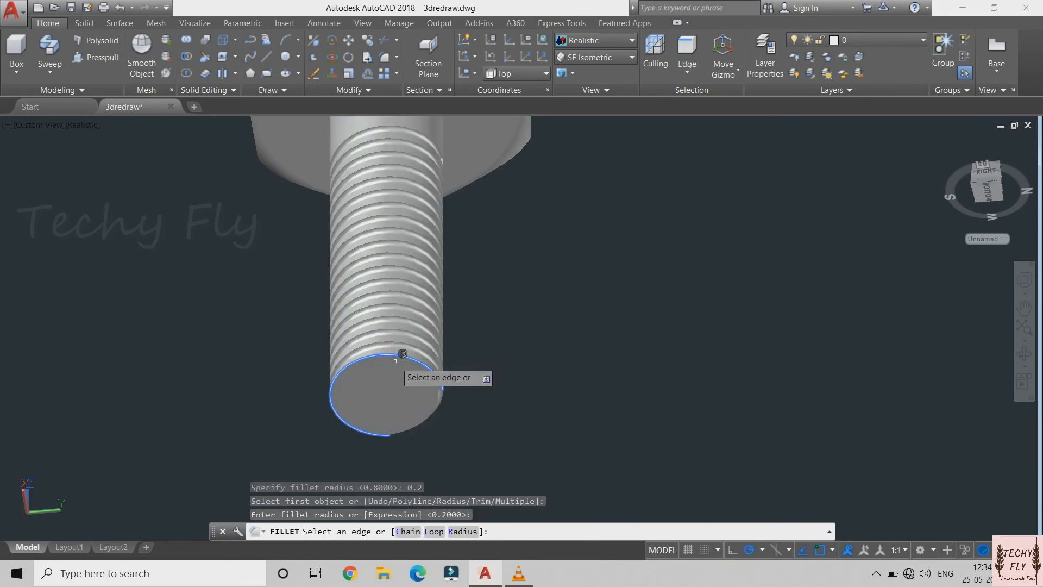
{"action": "right_click", "coordinate": [395, 360]}
{"action": "left_click", "coordinate": [406, 367]}
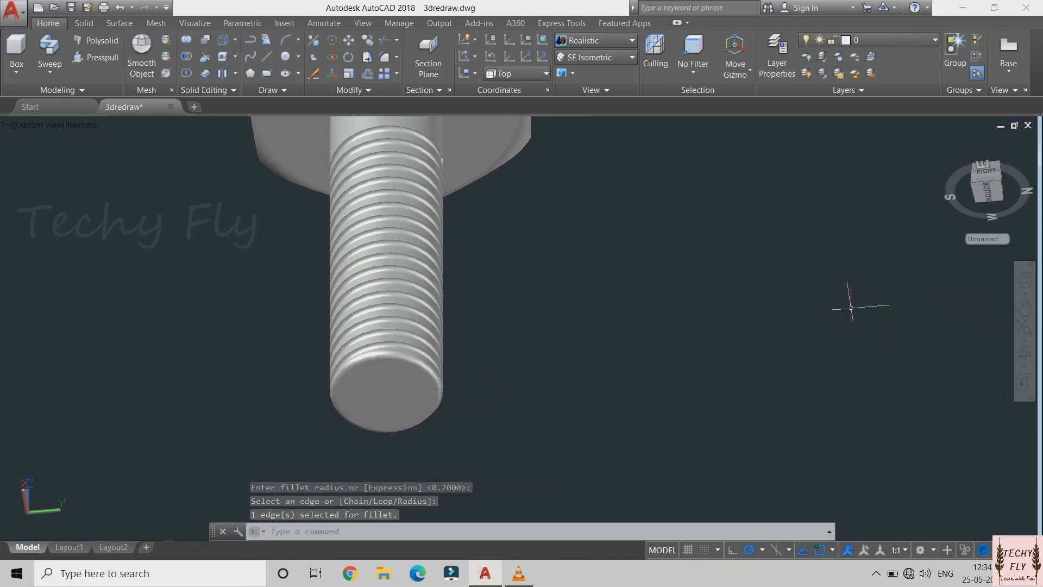
Apply a gold-coloured metal material from the Autodesk material library to the whole bolt
{"action": "type", "text": "ma"}
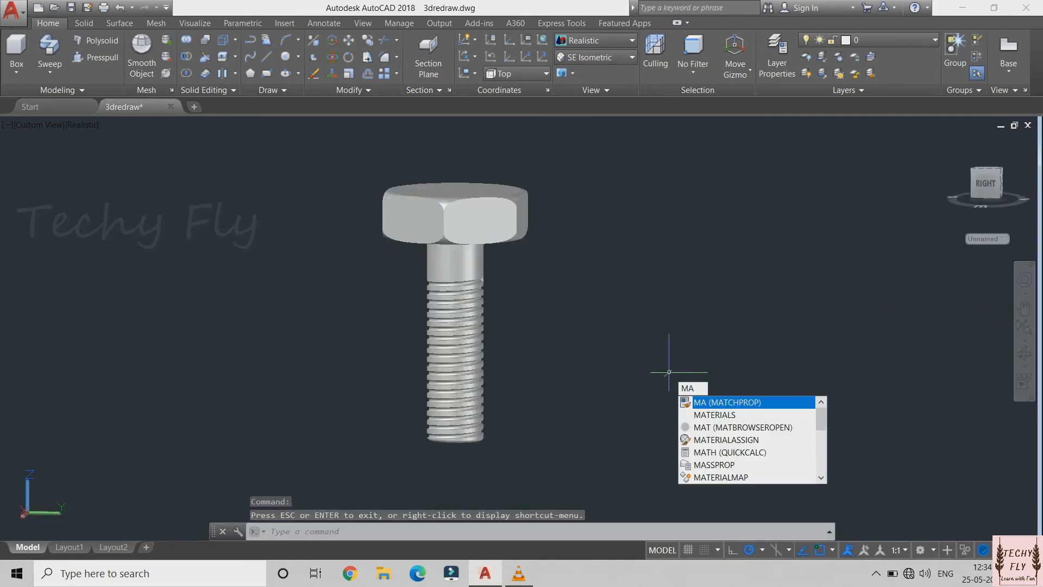
{"action": "type", "text": "t"}
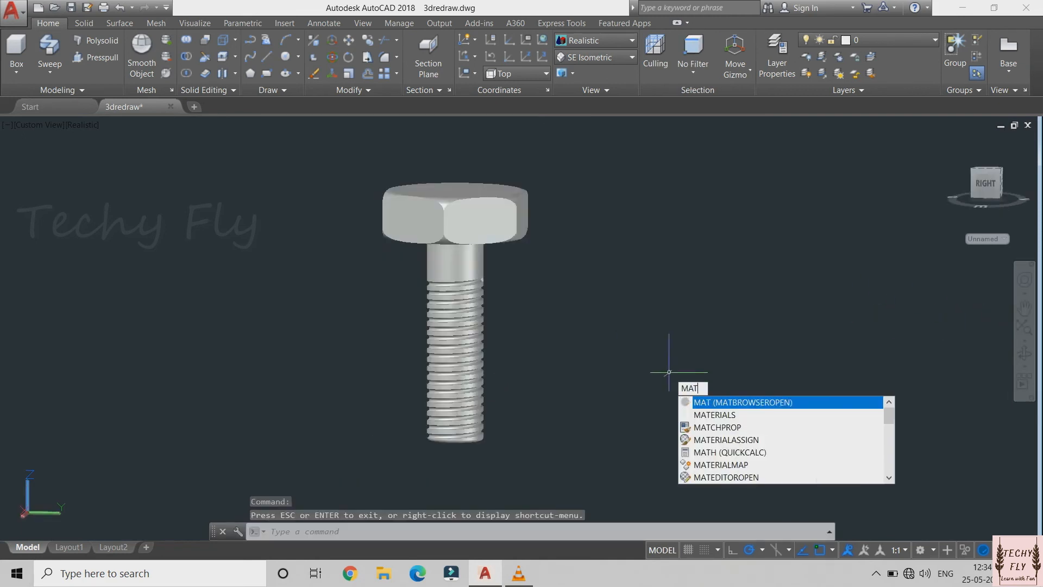
{"action": "key", "text": "Return"}
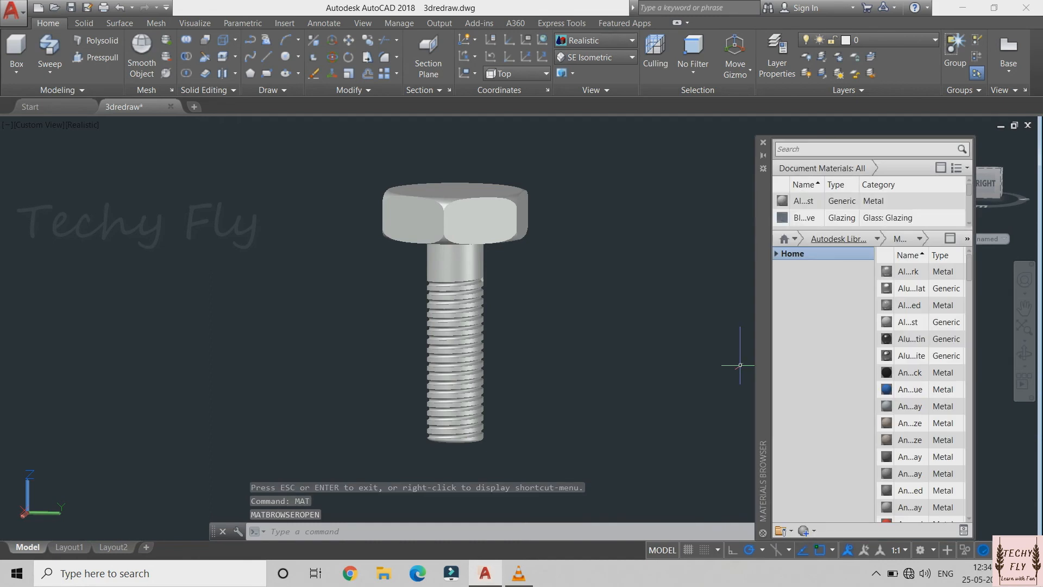
{"action": "left_click", "coordinate": [877, 239]}
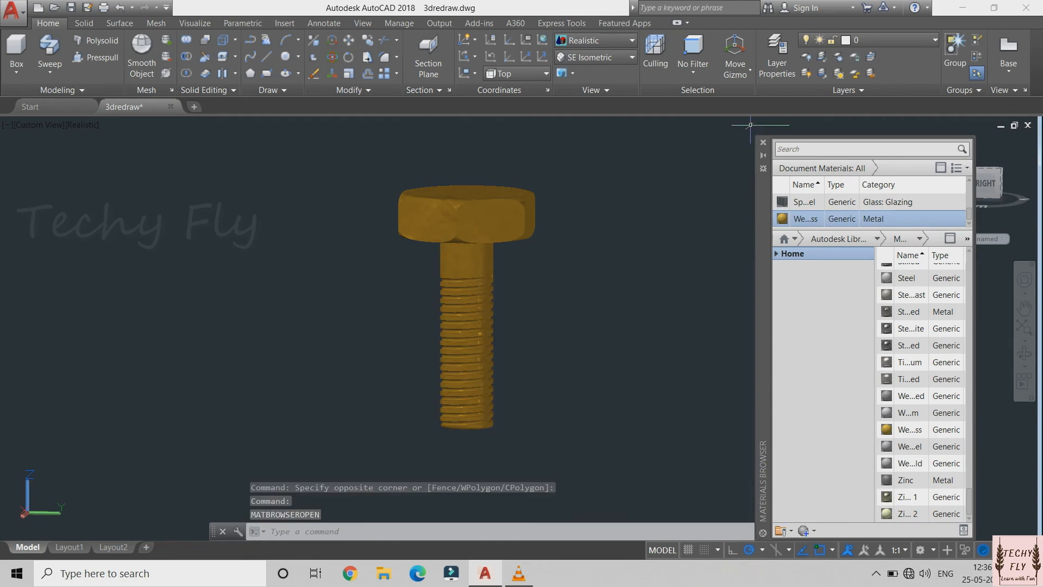
{"action": "left_click", "coordinate": [764, 143]}
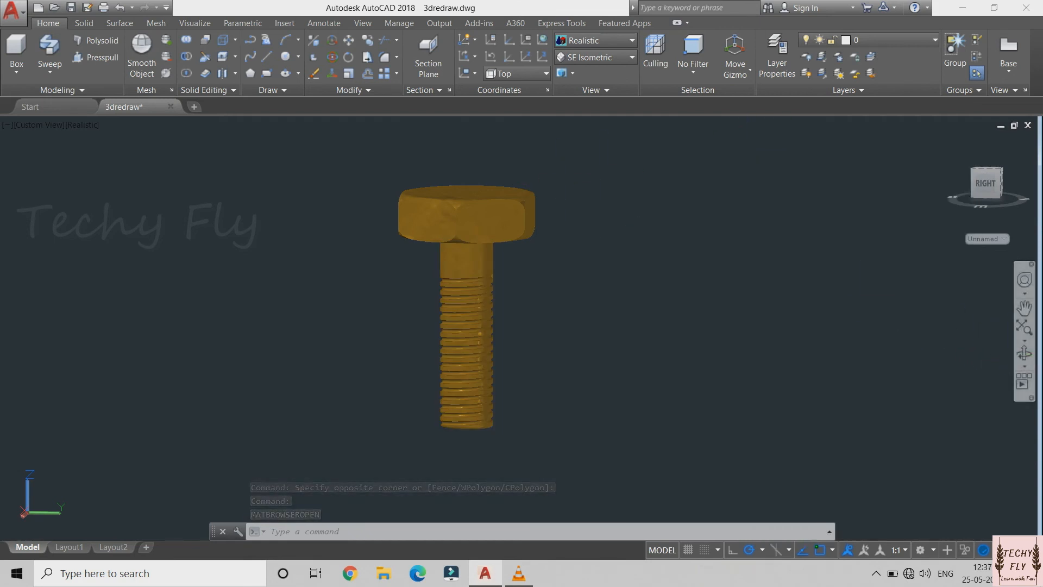
{"action": "left_click", "coordinate": [1025, 353]}
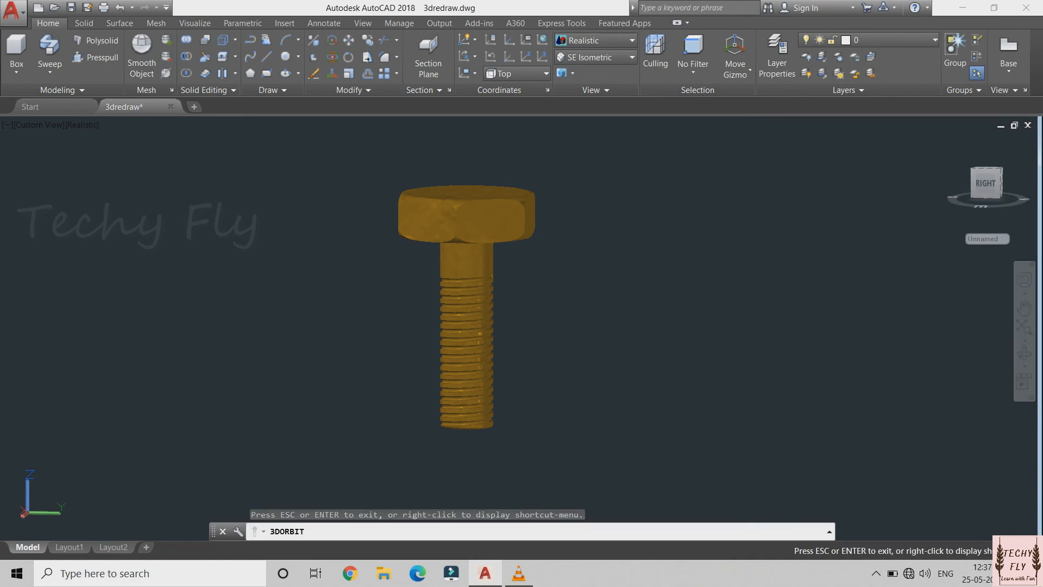
{"action": "left_click_drag", "start_coordinate": [522, 260], "coordinate": [430, 247]}
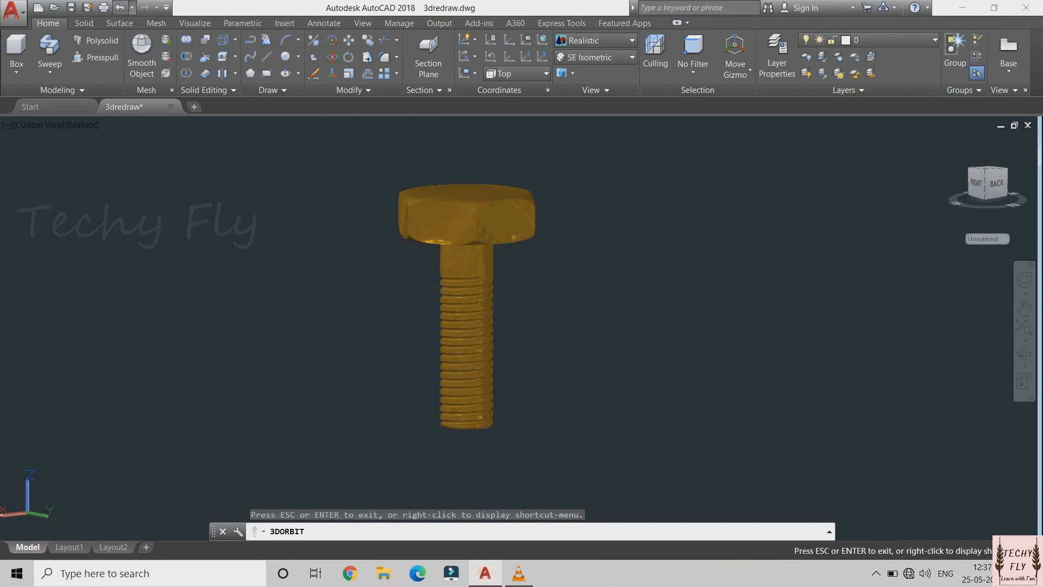
Undo the view rotation and the material assignment on the bolt
{"action": "key", "text": "ctrl+z"}
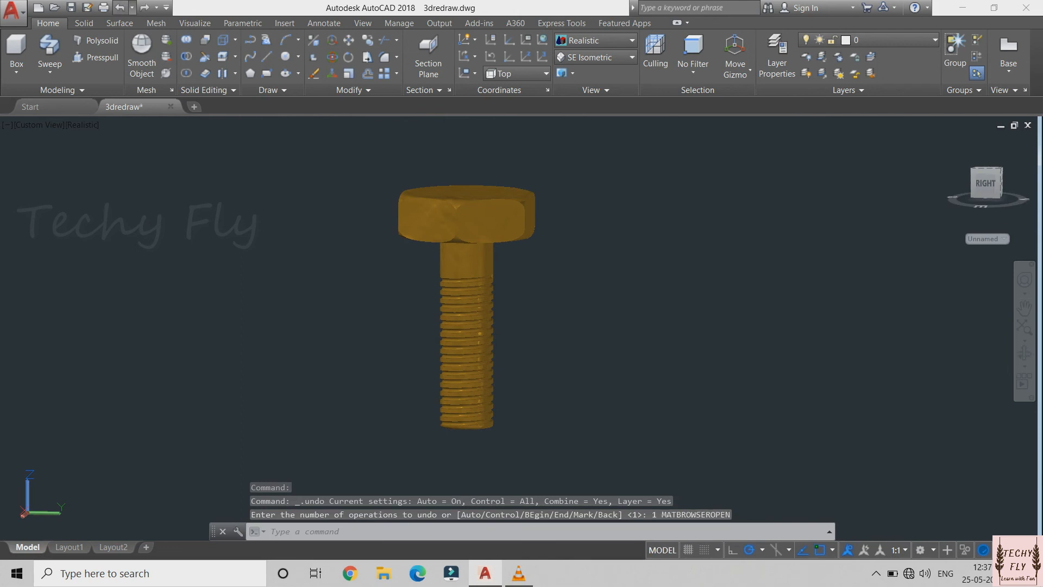
{"action": "key", "text": "ctrl+z"}
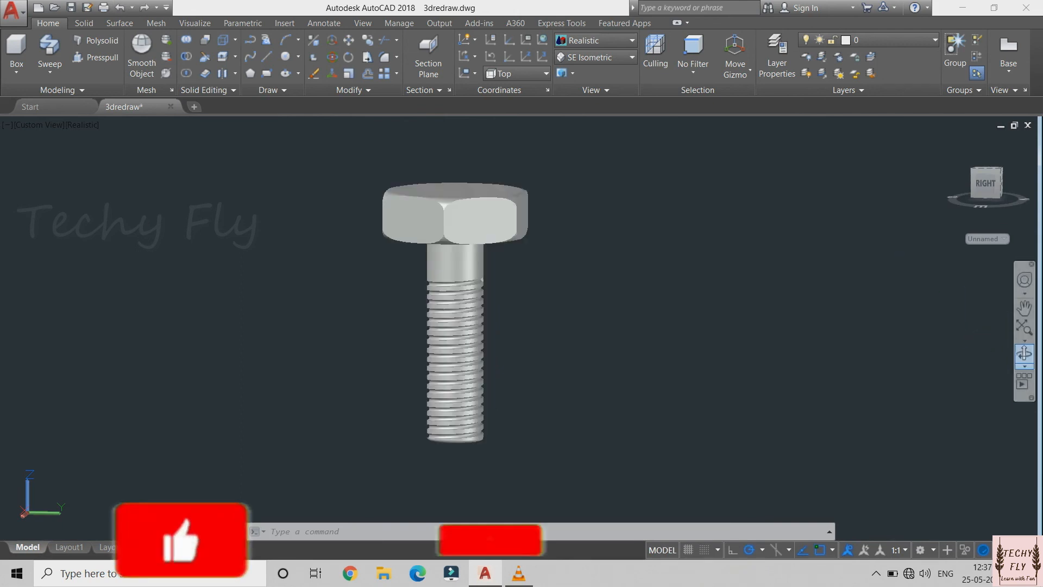
{"action": "left_click", "coordinate": [1025, 354]}
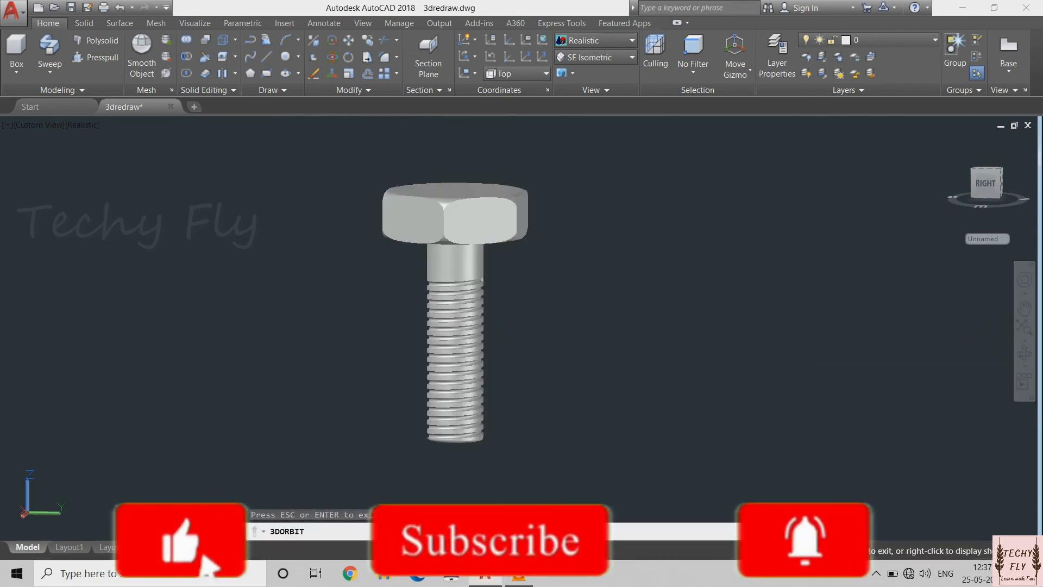
{"action": "left_click_drag", "start_coordinate": [443, 255], "coordinate": [454, 275]}
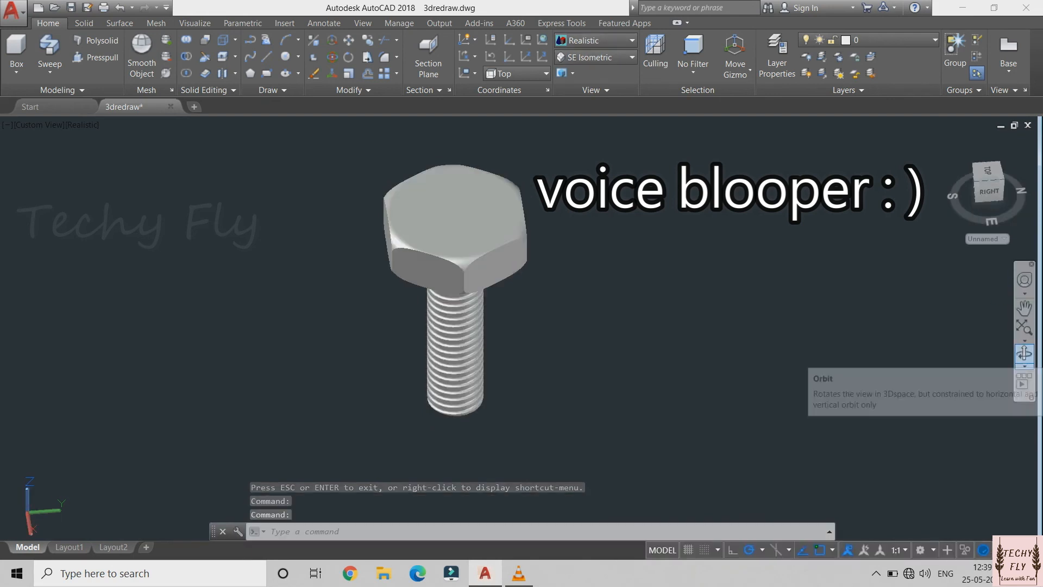
{"action": "left_click", "coordinate": [1025, 354]}
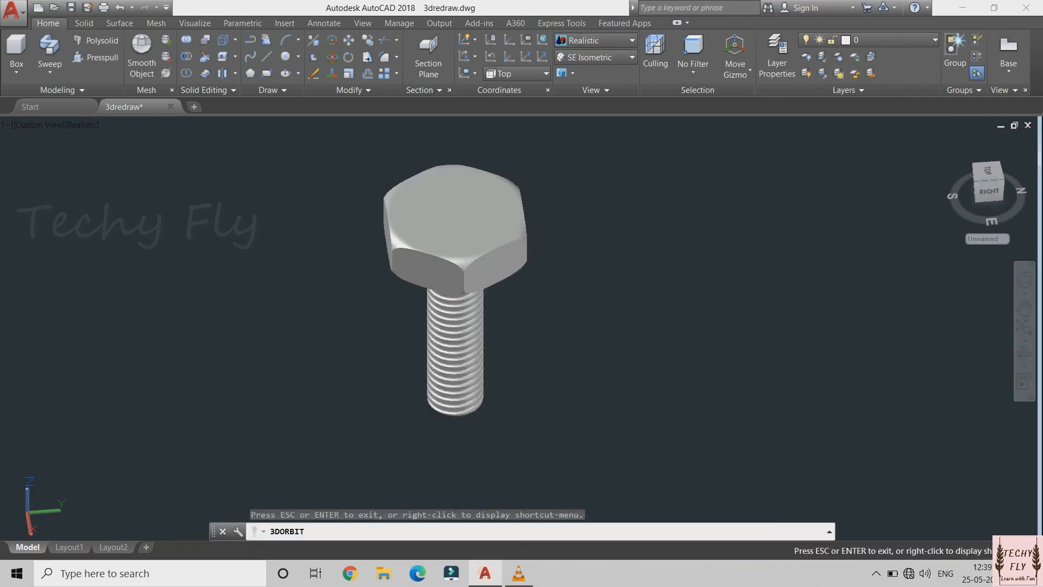
{"action": "left_click_drag", "start_coordinate": [545, 266], "coordinate": [456, 212]}
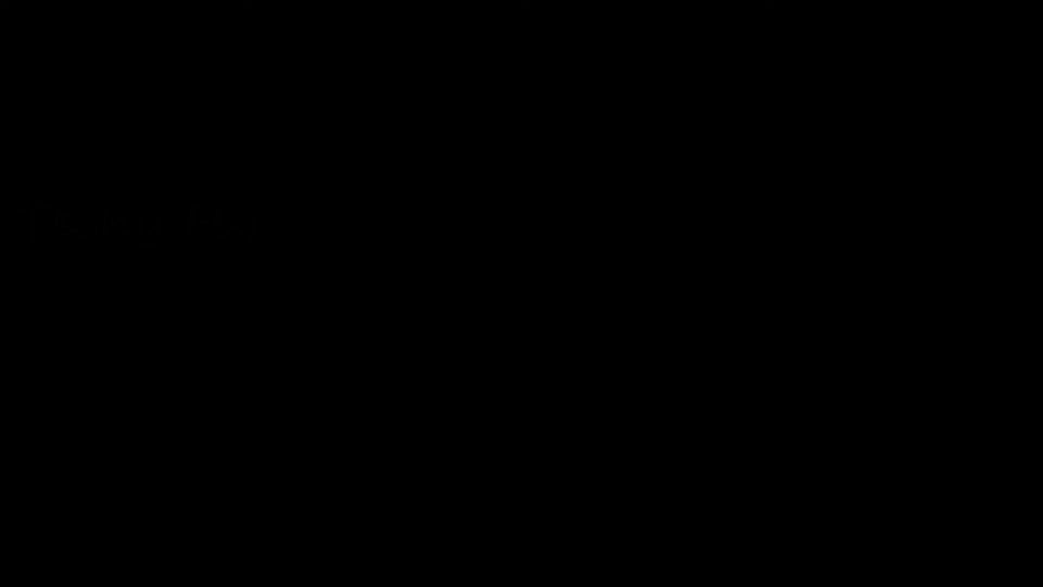